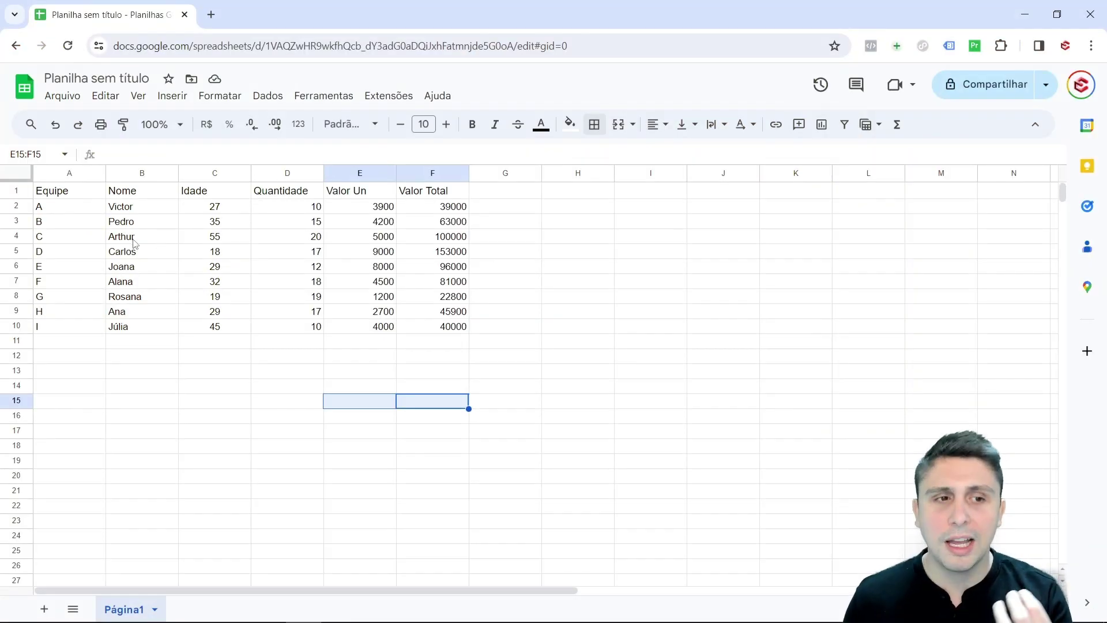
- Select and deselect the table A1:F10 several times
mouse_move(70, 192)
mouse_down()
mouse_move(387, 286)
mouse_move(438, 326)
mouse_up()
click(339, 374)
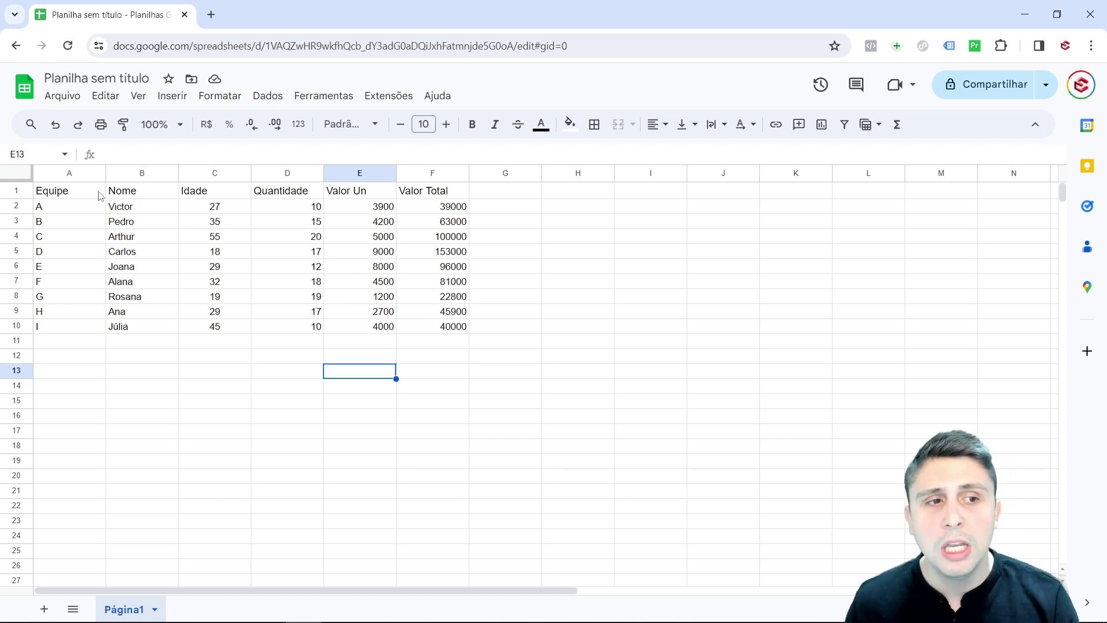
drag(77, 196, 435, 326)
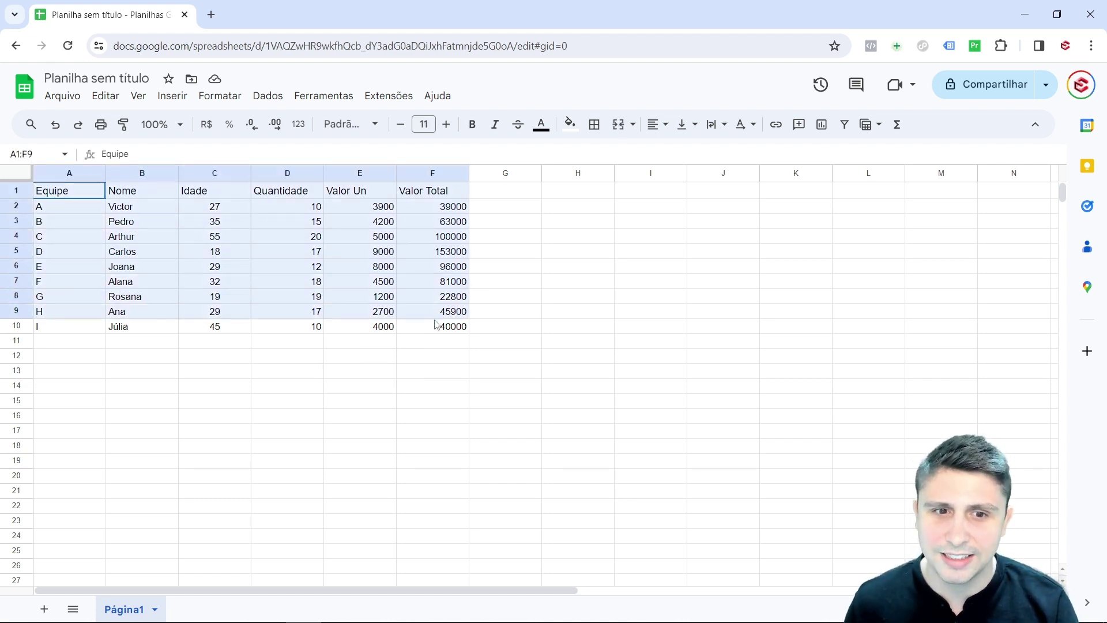
click(282, 364)
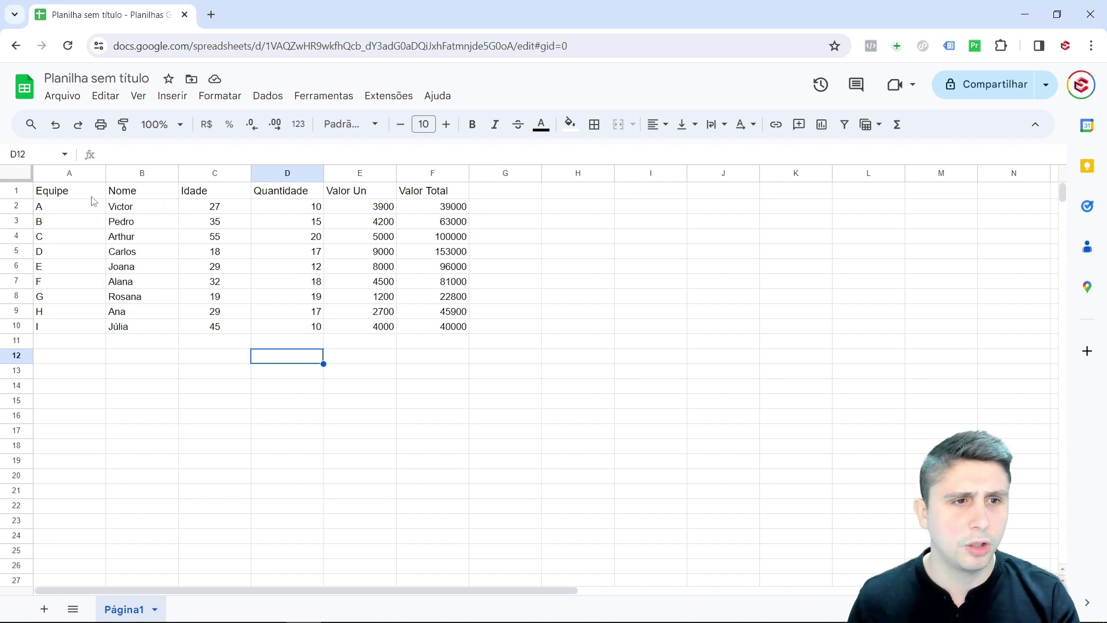
drag(91, 197, 445, 331)
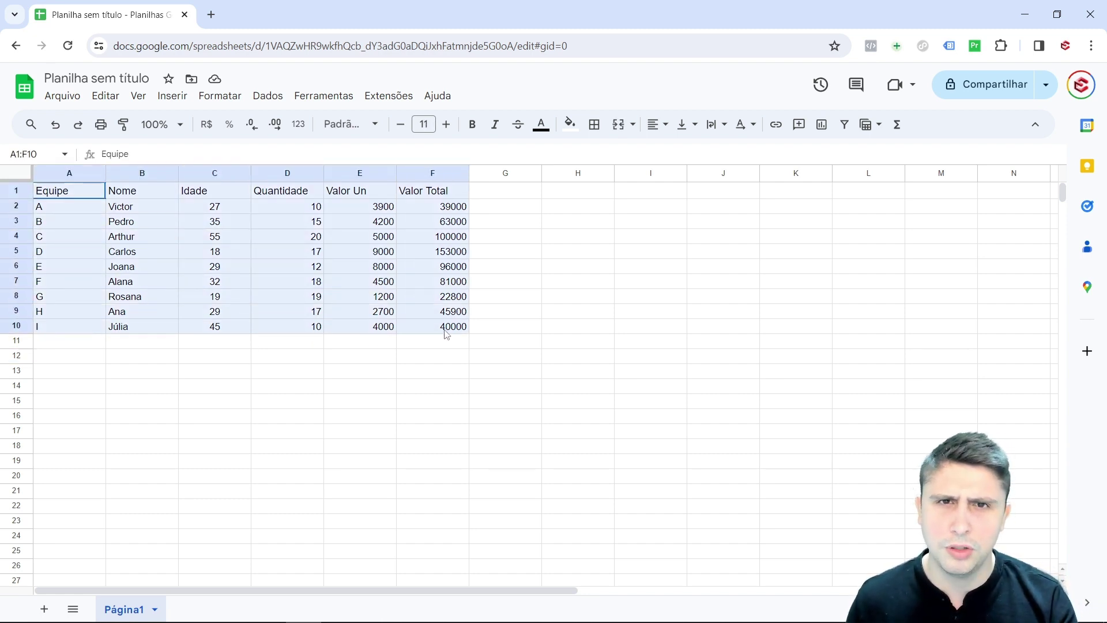
drag(76, 193, 450, 326)
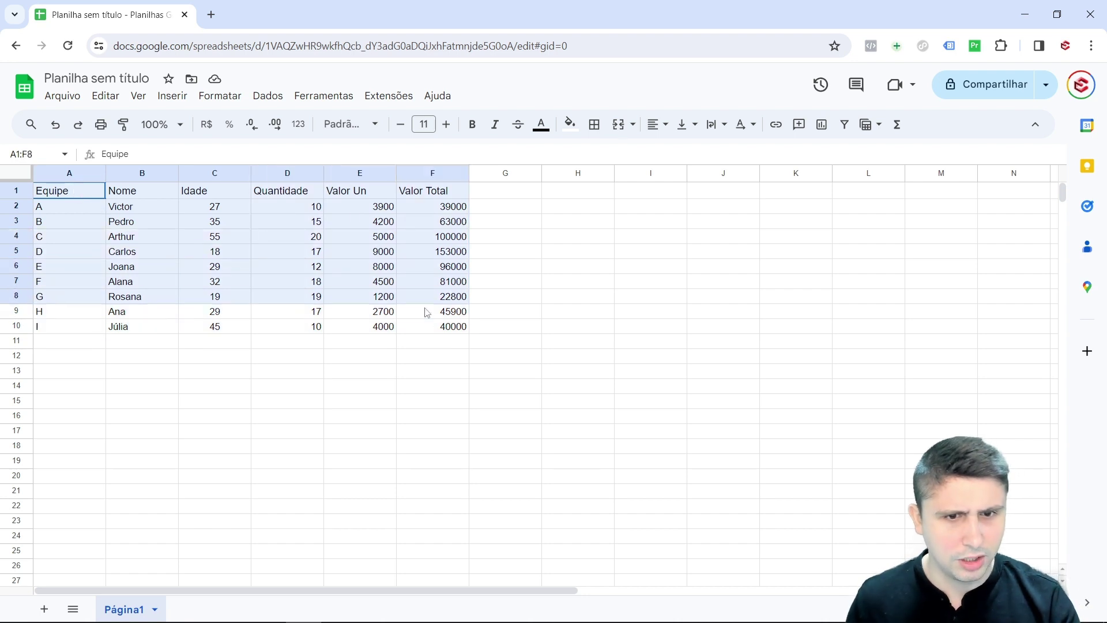
click(275, 376)
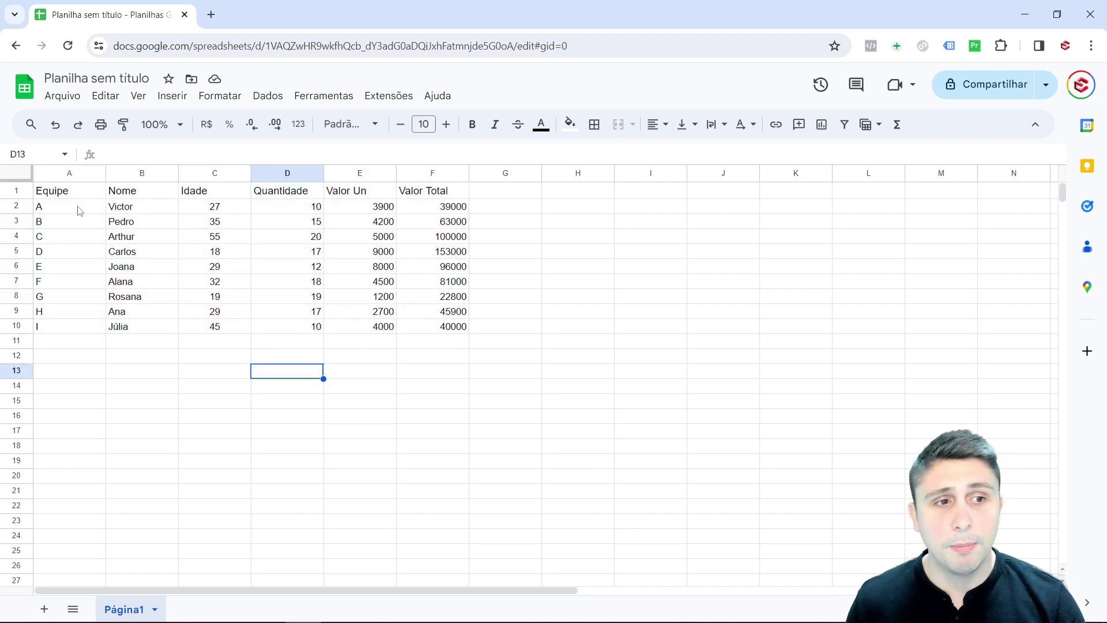
drag(73, 193, 445, 333)
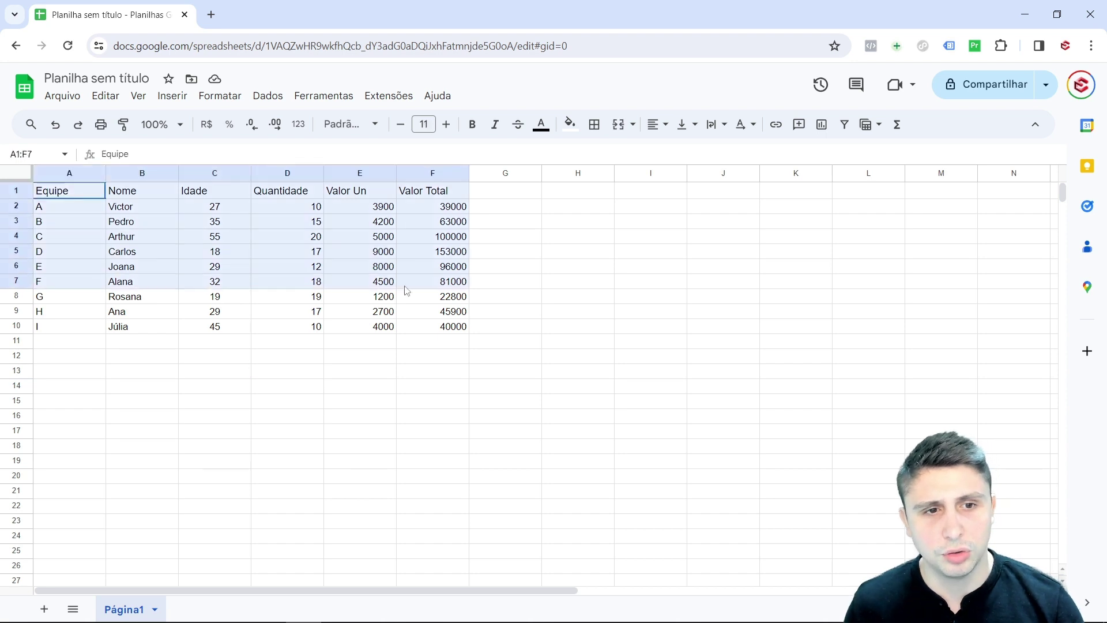
click(326, 371)
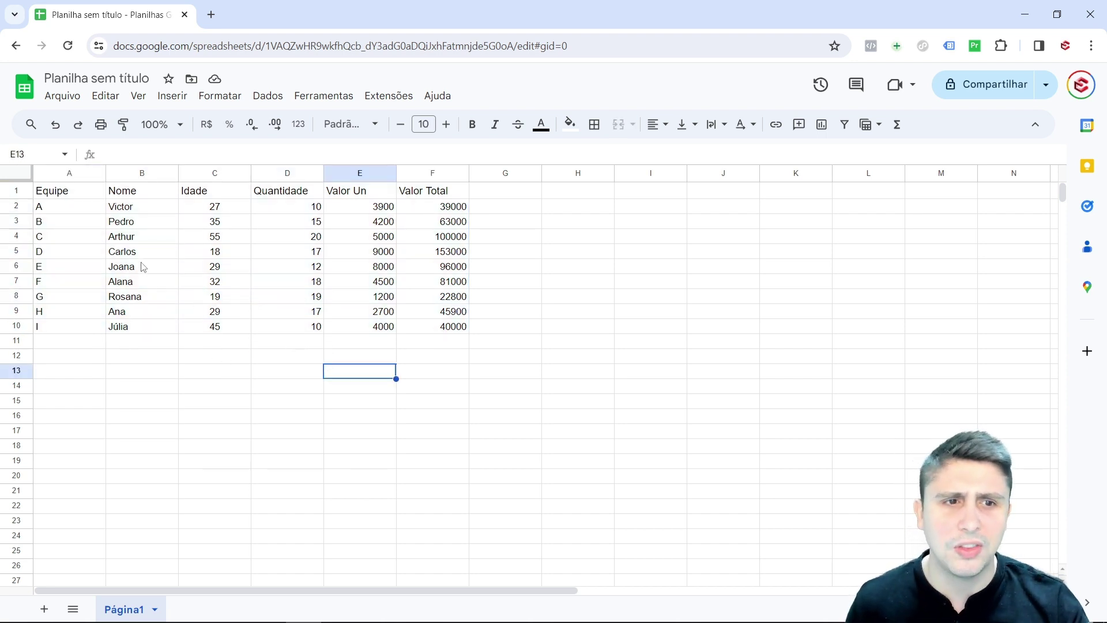
- Select cell E6, view and dismiss the Insert options, then reselect the table and clear the selection
click(333, 270)
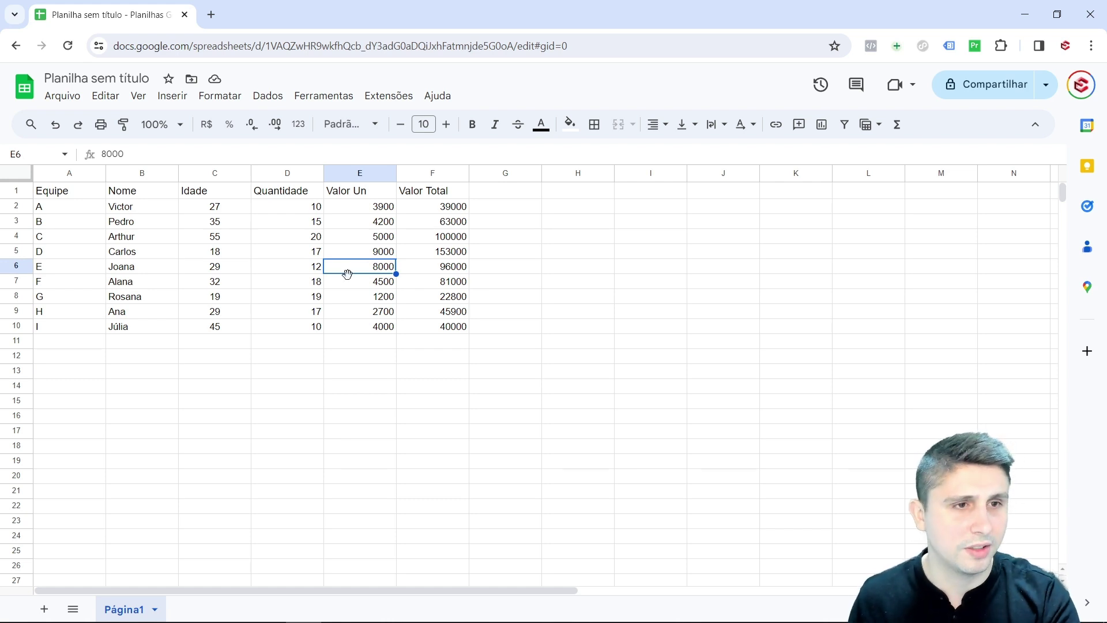
click(172, 95)
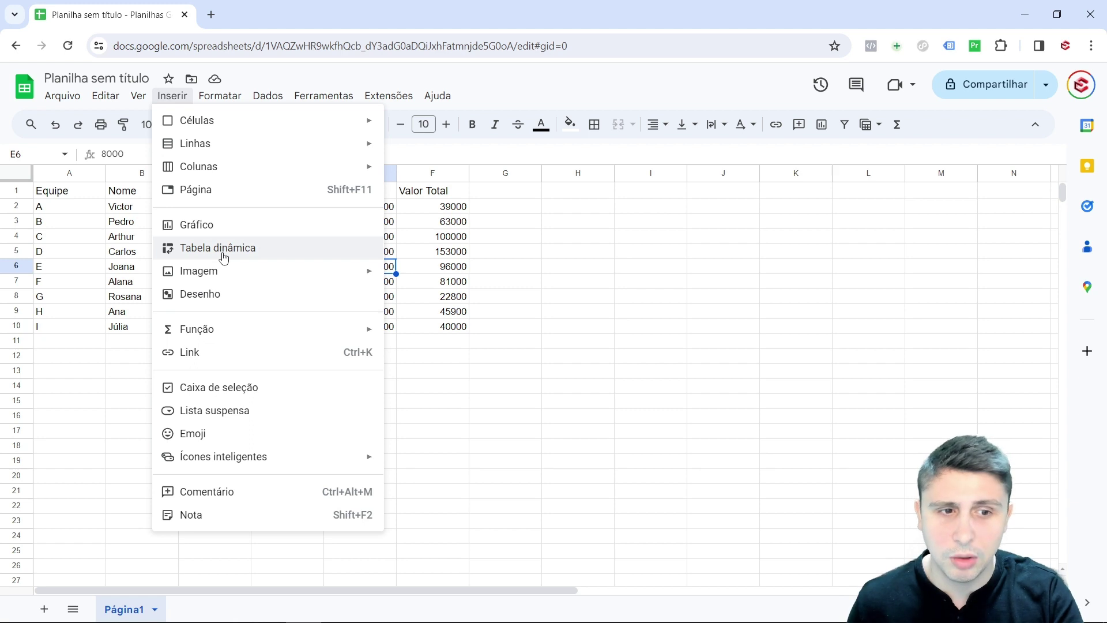
click(128, 369)
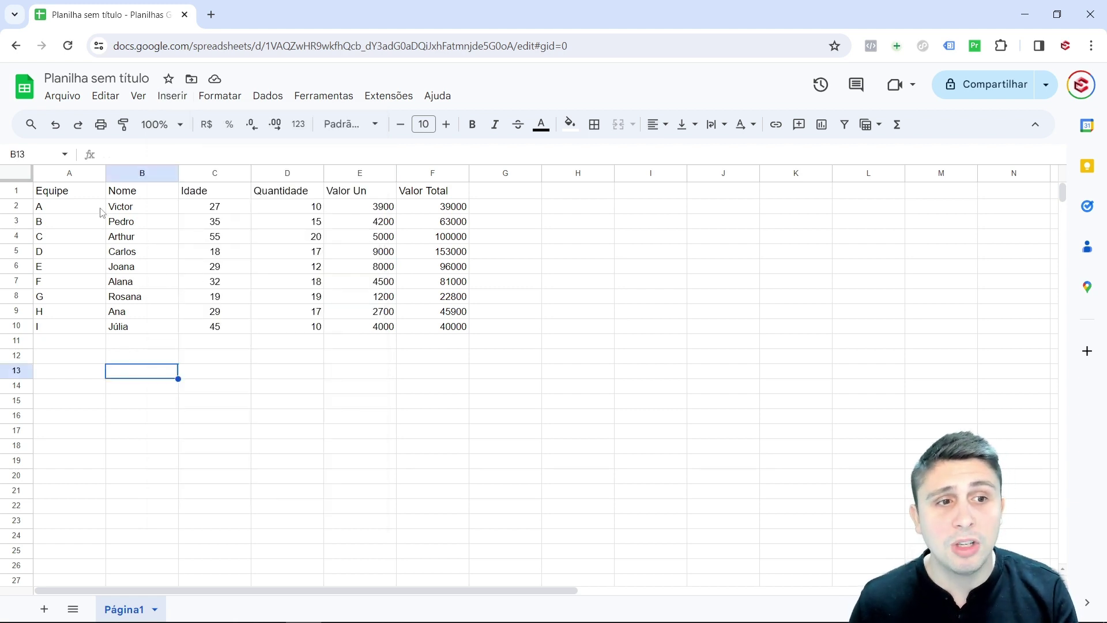
drag(96, 191, 437, 332)
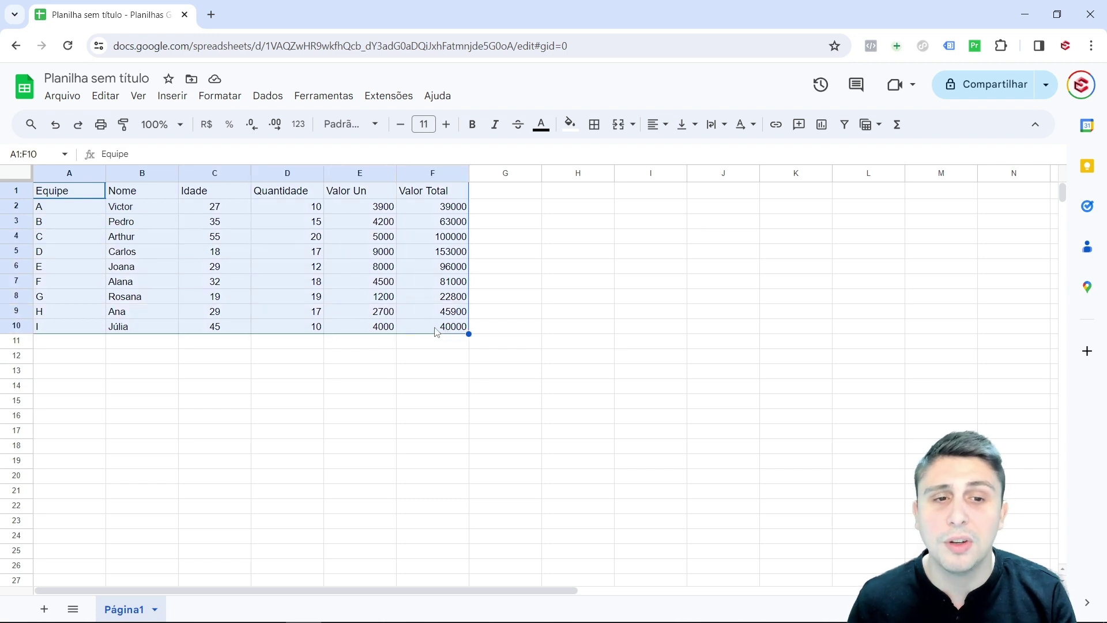
click(315, 343)
drag(87, 196, 448, 328)
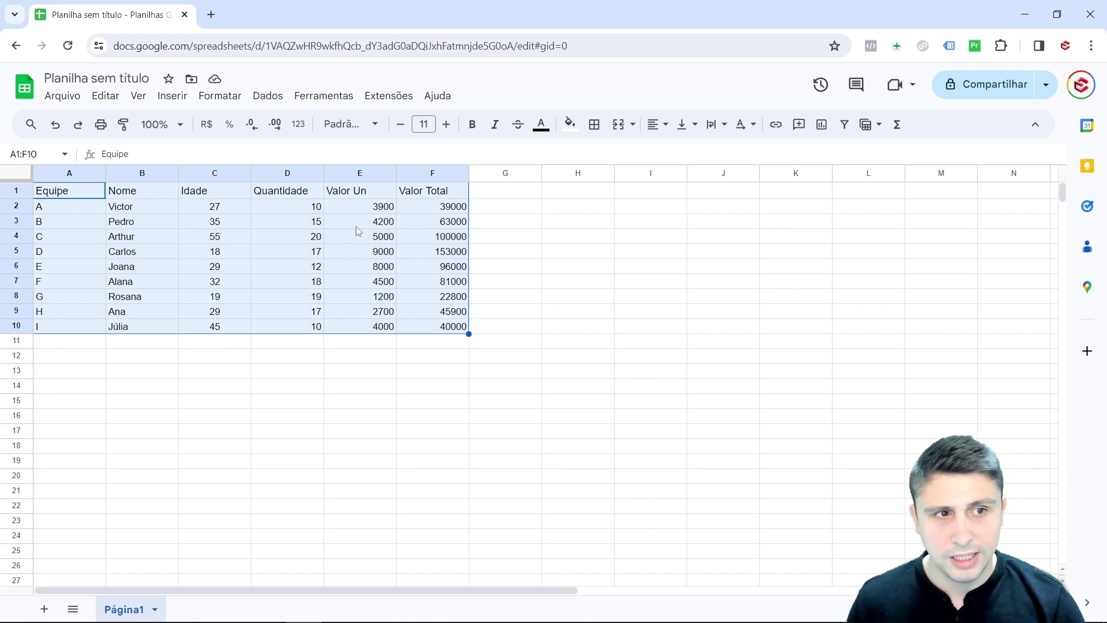
click(330, 371)
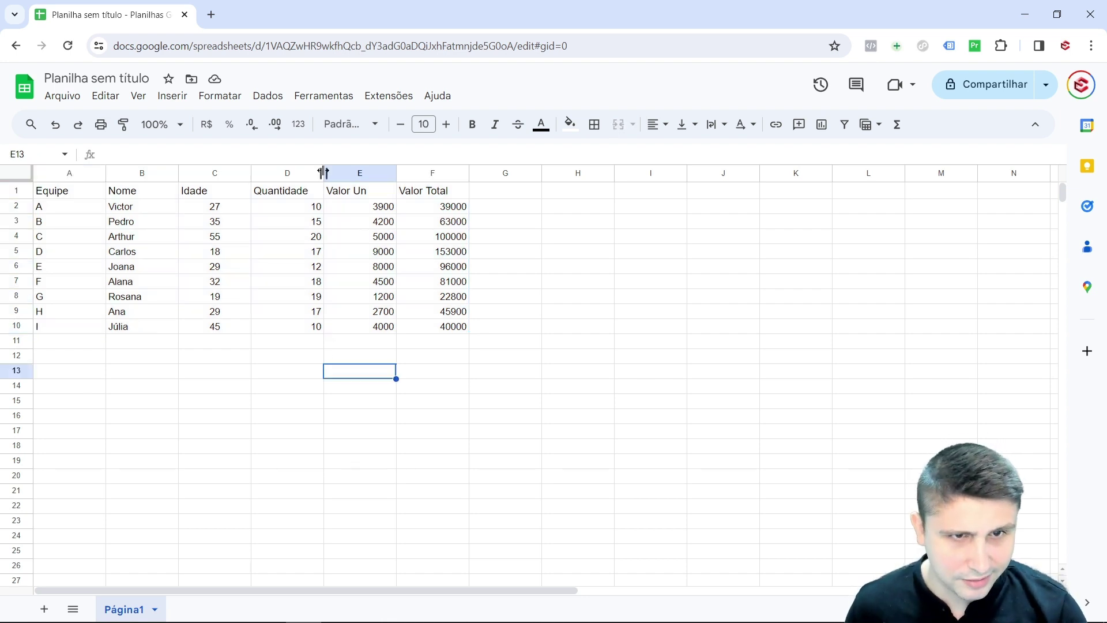
- Try resizing column B to 100 pixels, then cancel
mouse_move(323, 173)
mouse_down()
mouse_move(292, 173)
mouse_move(333, 172)
mouse_up()
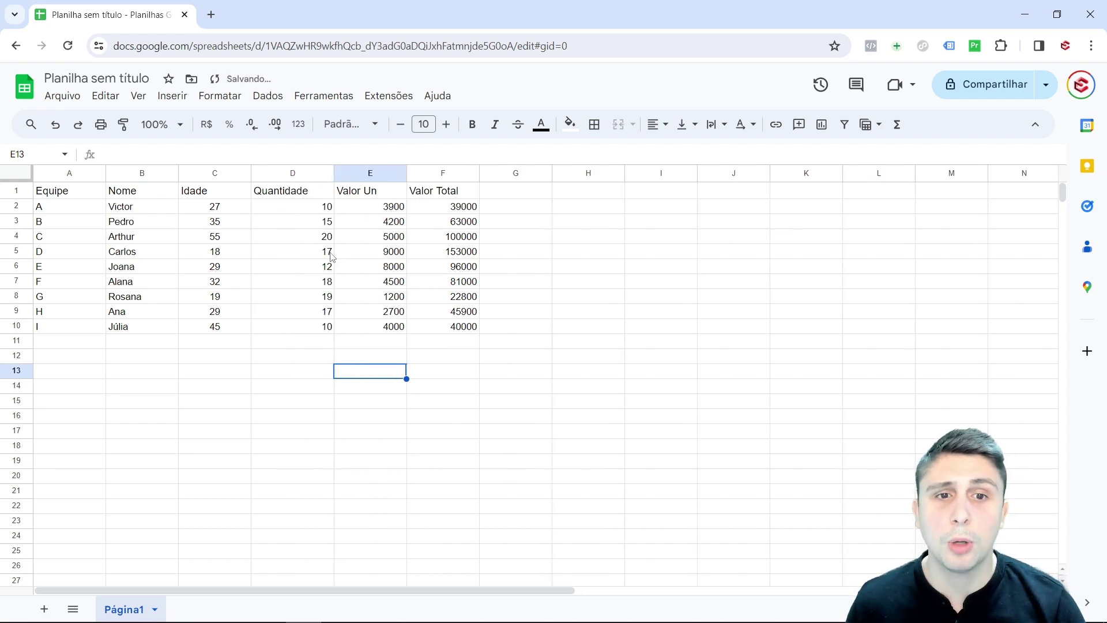
right_click(149, 173)
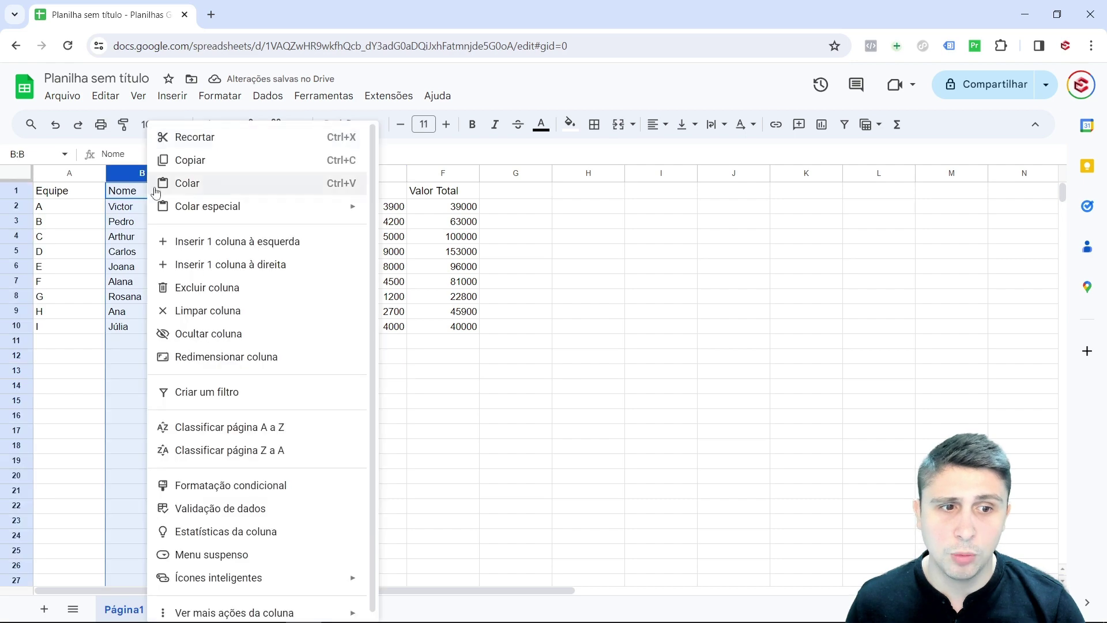
click(224, 359)
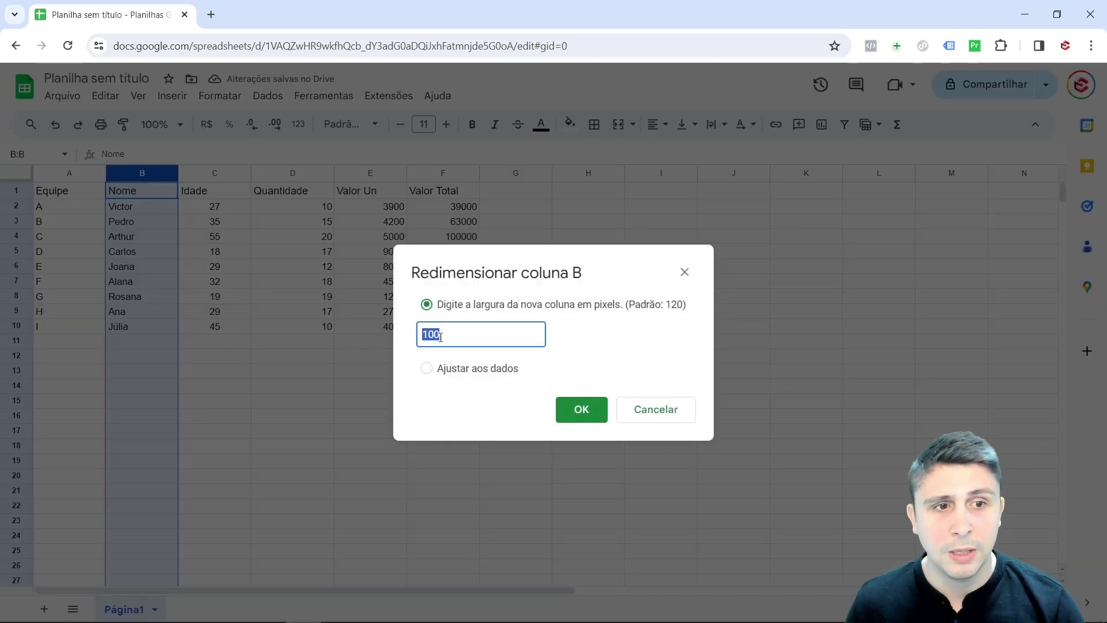
text(100)
click(665, 409)
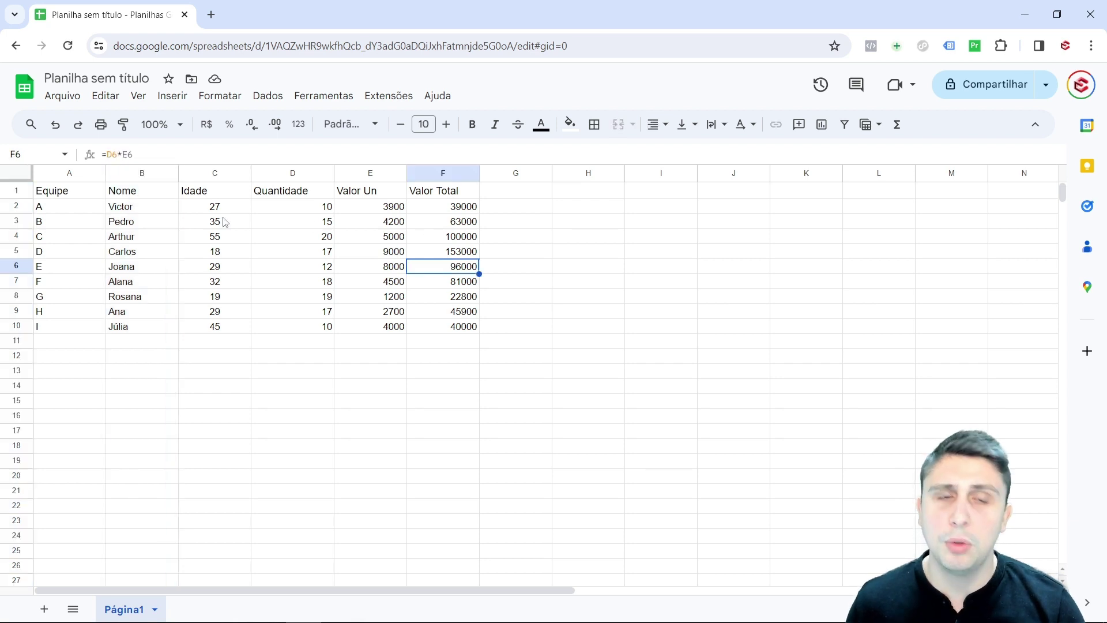
- Resize columns A through F to 120 pixels each
drag(72, 176, 431, 176)
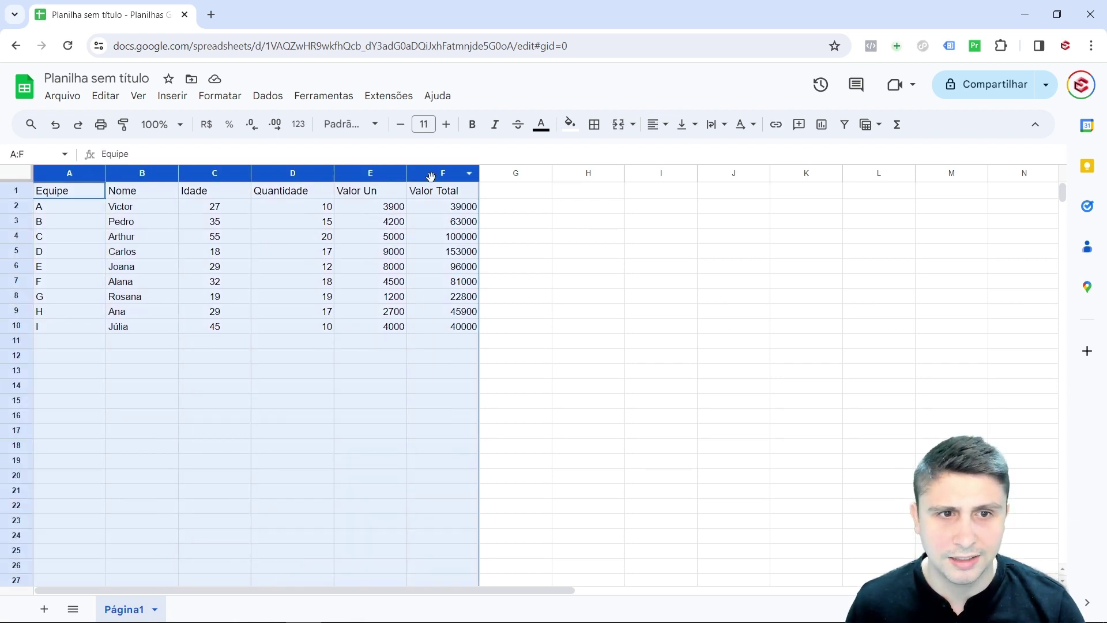
right_click(274, 174)
click(366, 360)
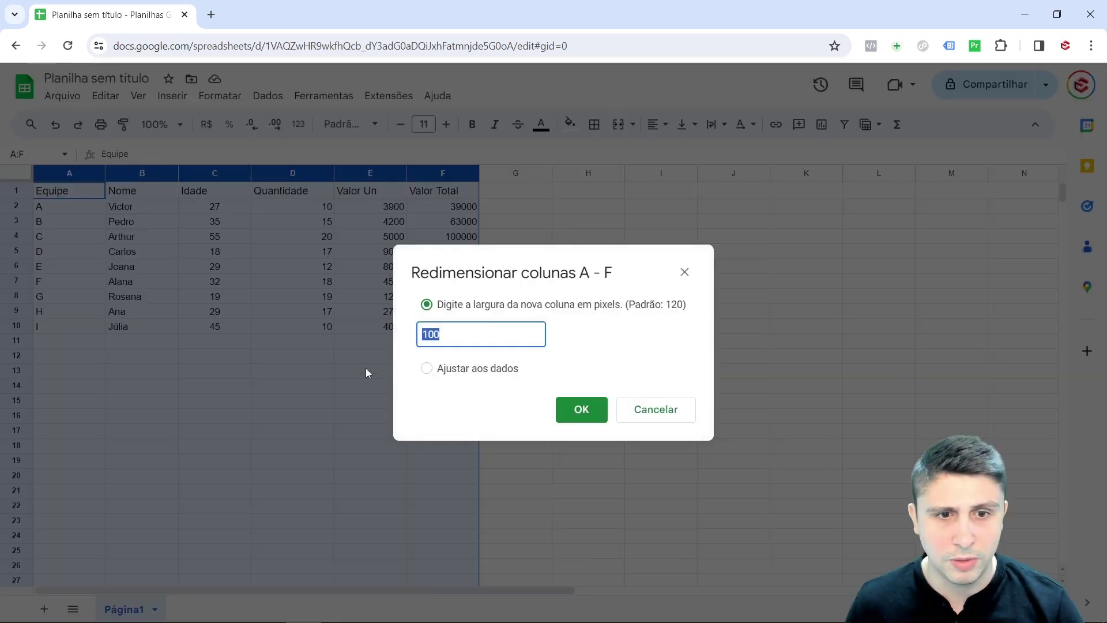
text(120)
click(580, 409)
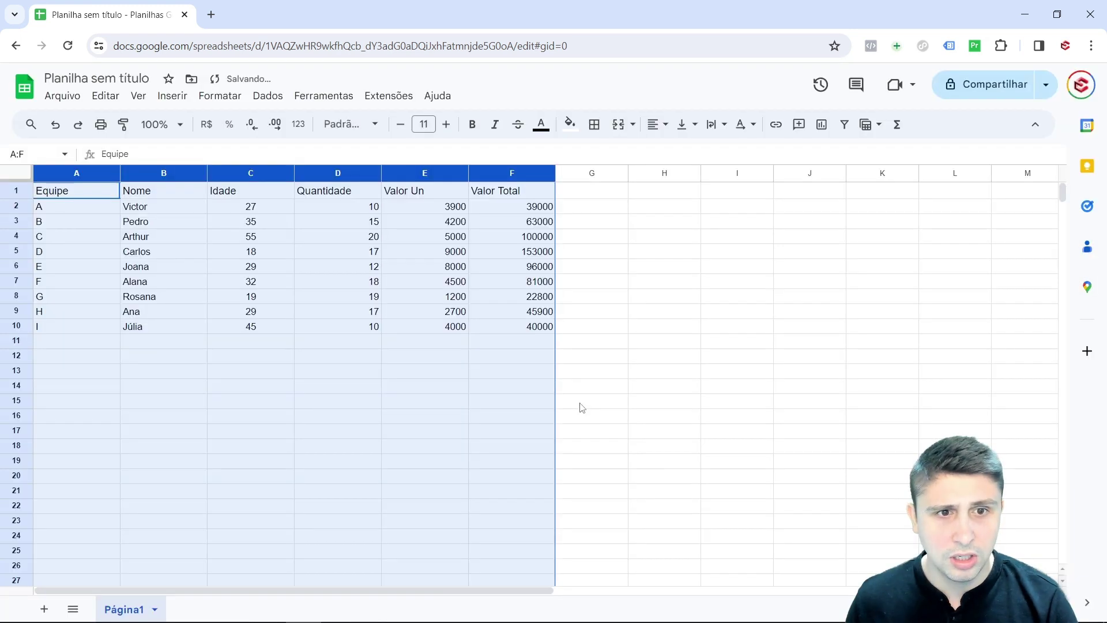
click(445, 401)
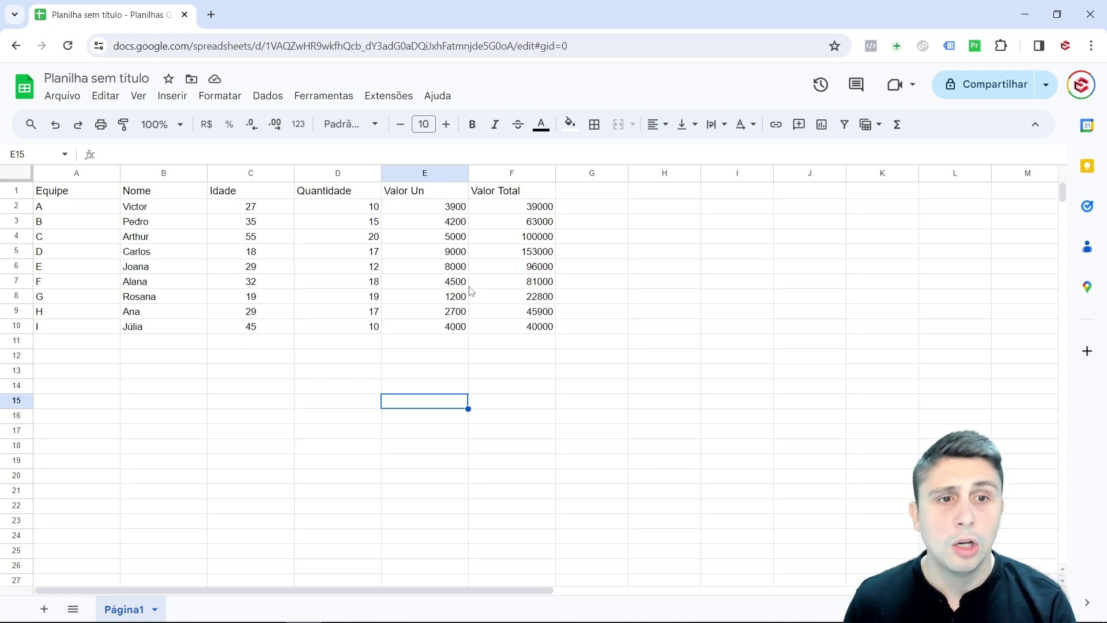
- Add borders around every cell of the table A1:F10
drag(103, 192, 514, 326)
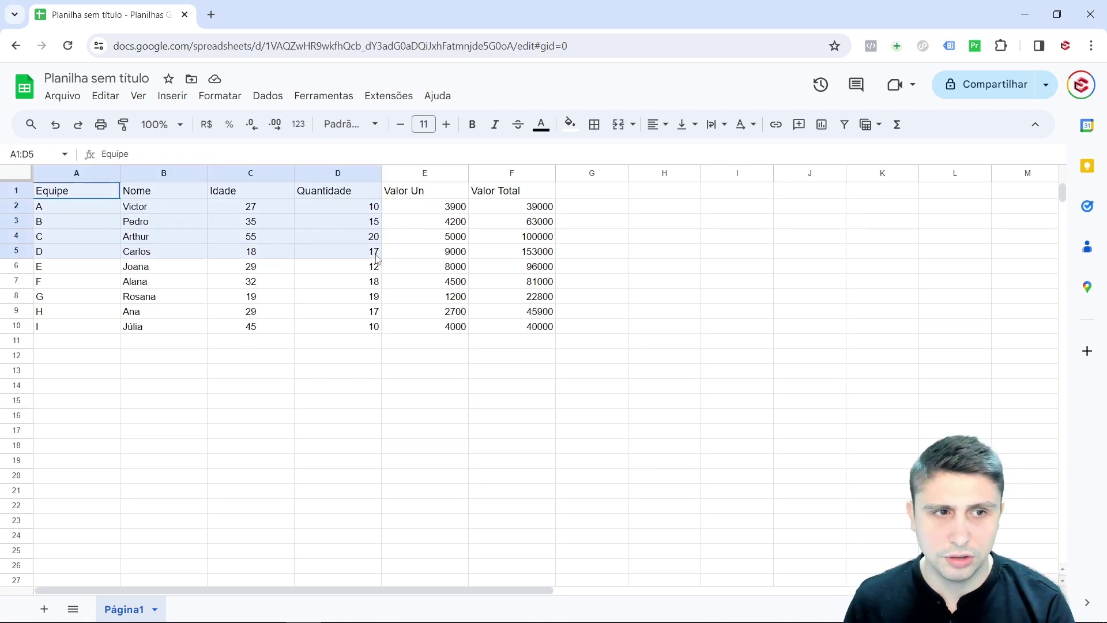
click(597, 134)
click(602, 156)
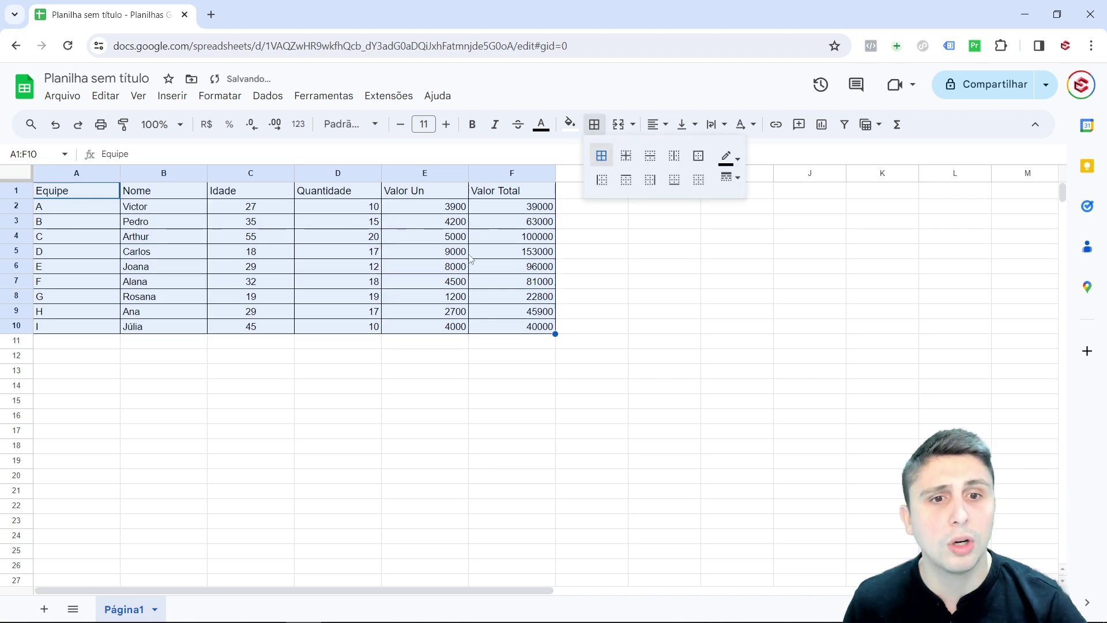
- Centre-align the contents of all table cells
click(662, 127)
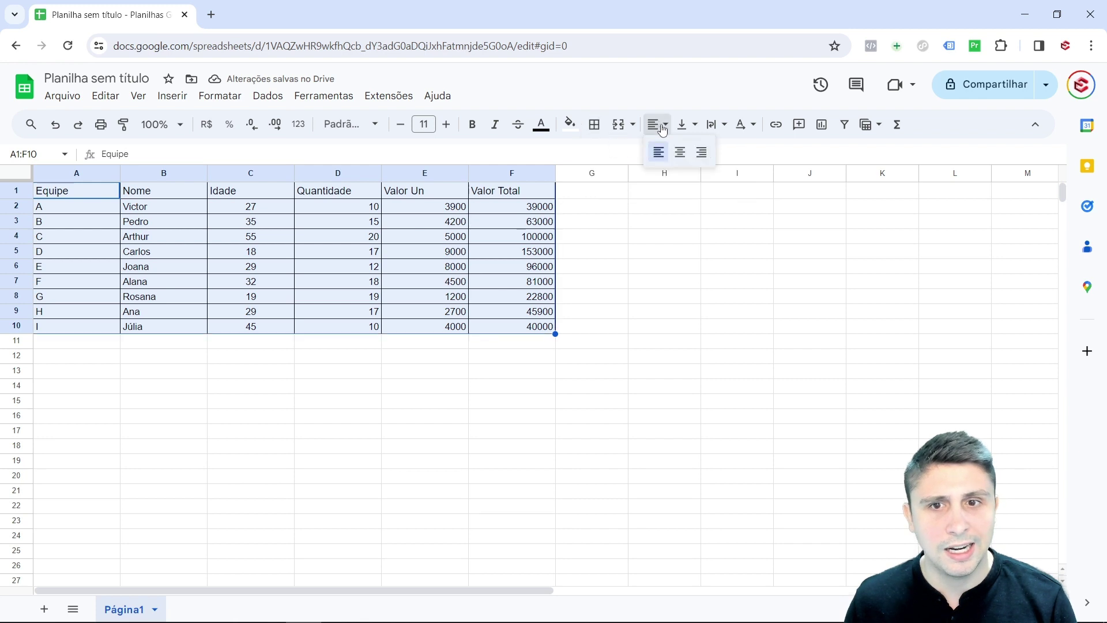
click(681, 153)
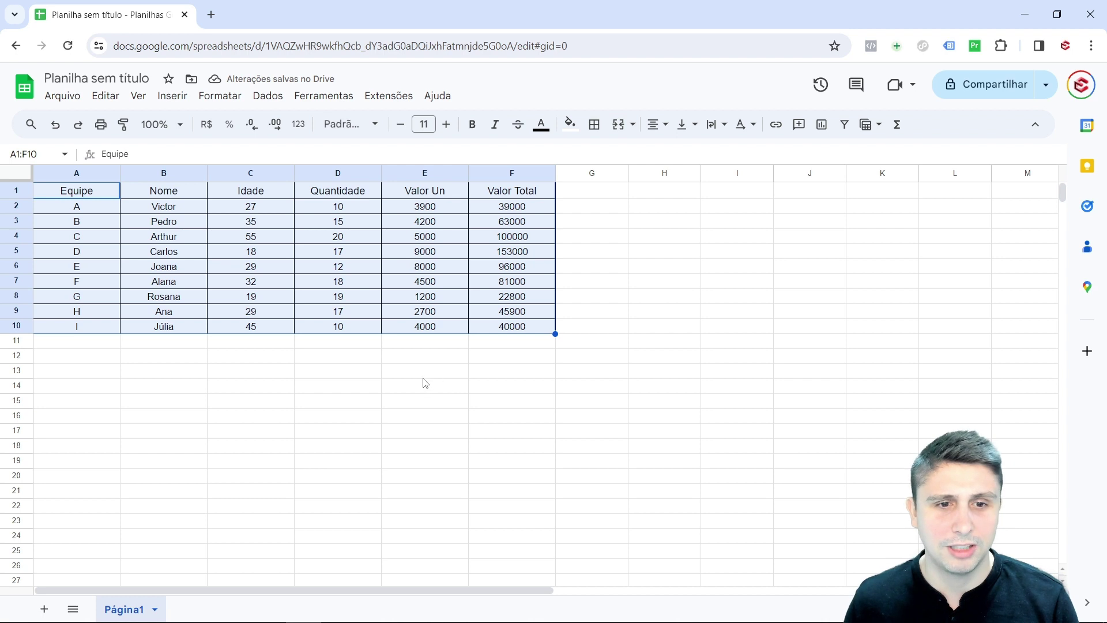
click(250, 372)
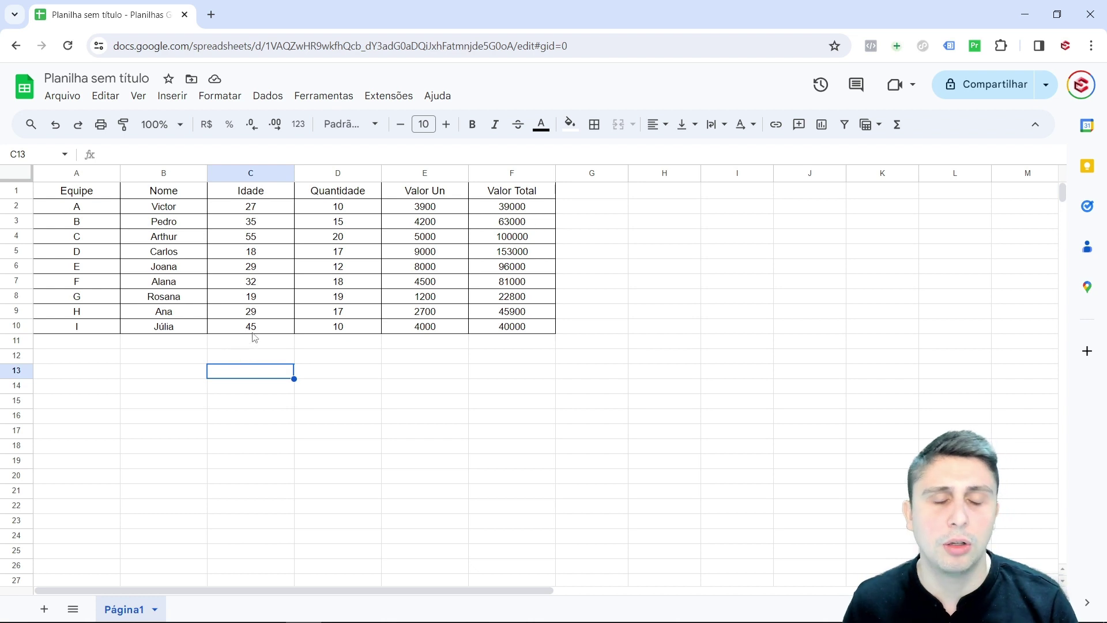
- Select the header cells Equipe through Valor Total, then the whole header row, and clear the selection
click(99, 194)
click(167, 195)
click(248, 195)
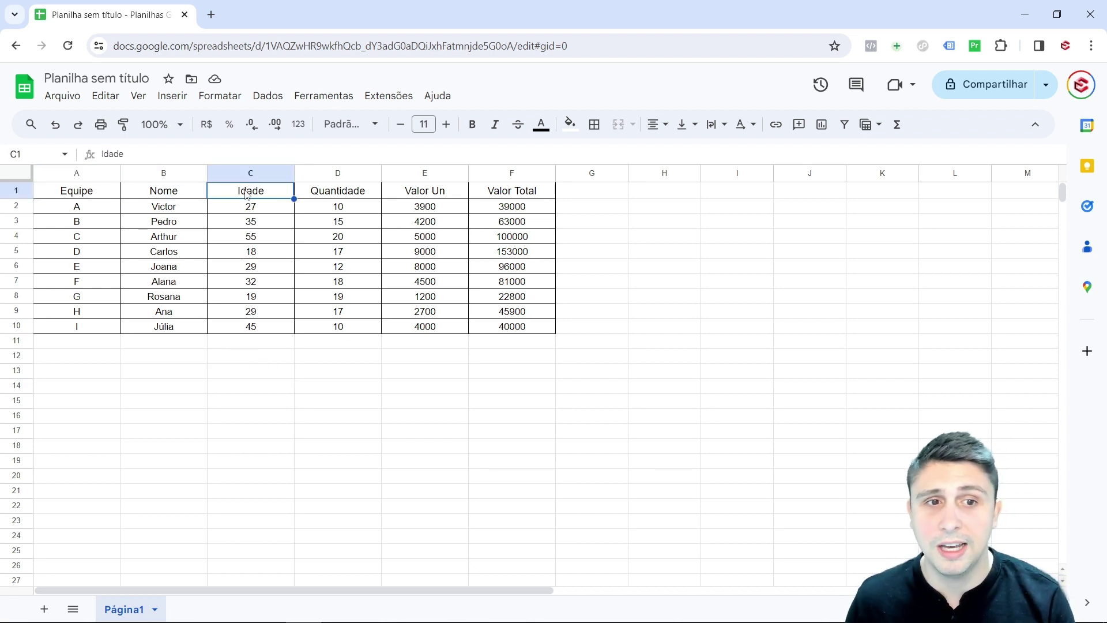
click(320, 196)
click(402, 196)
click(489, 196)
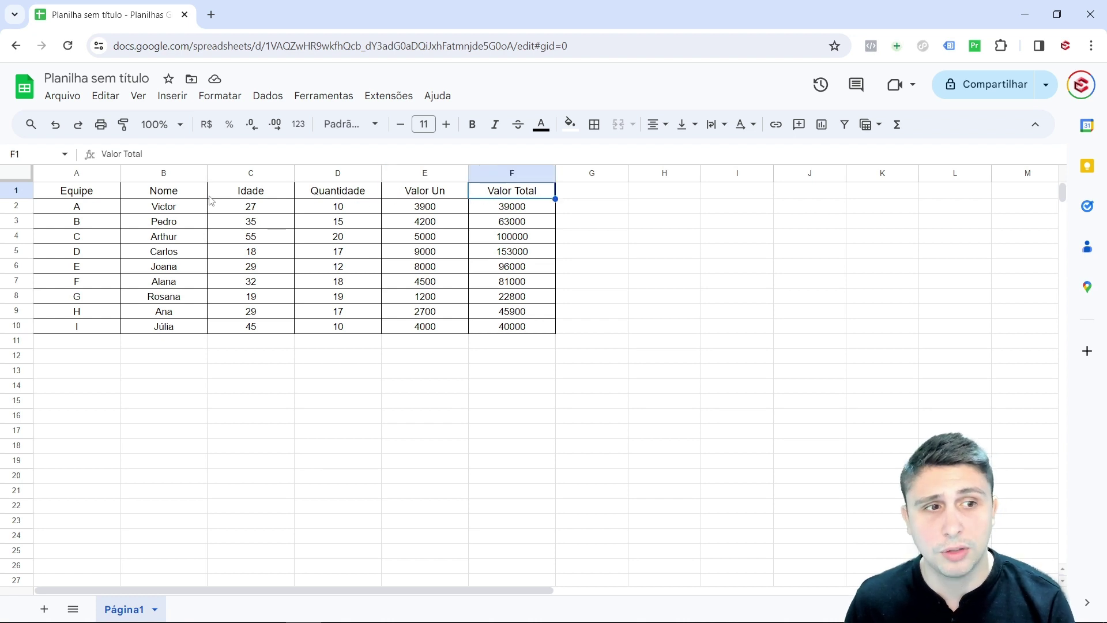
click(18, 191)
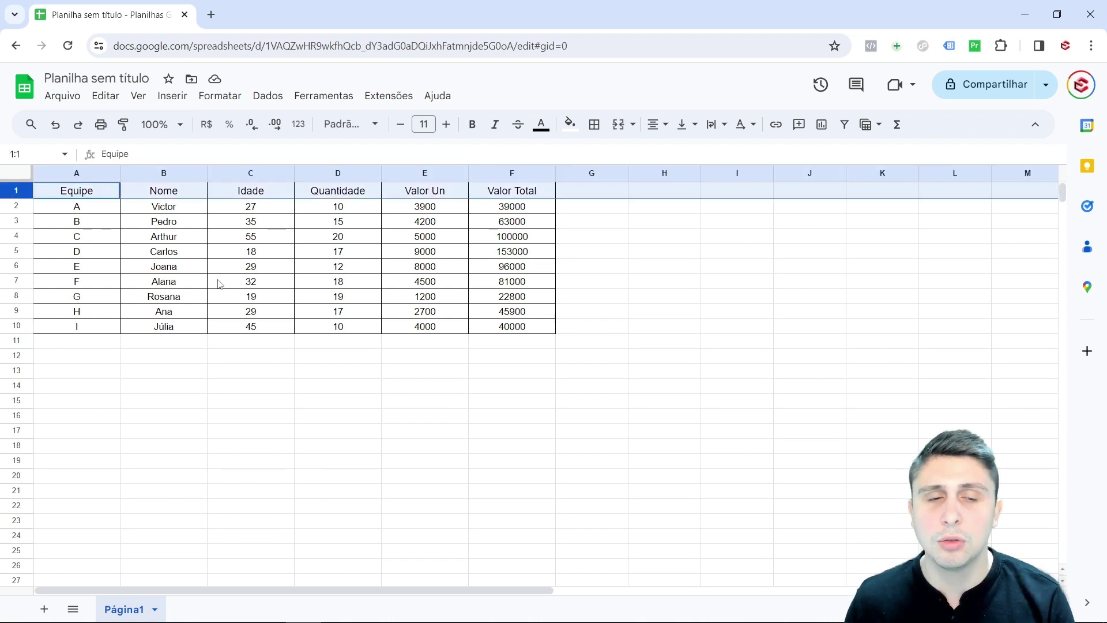
click(261, 376)
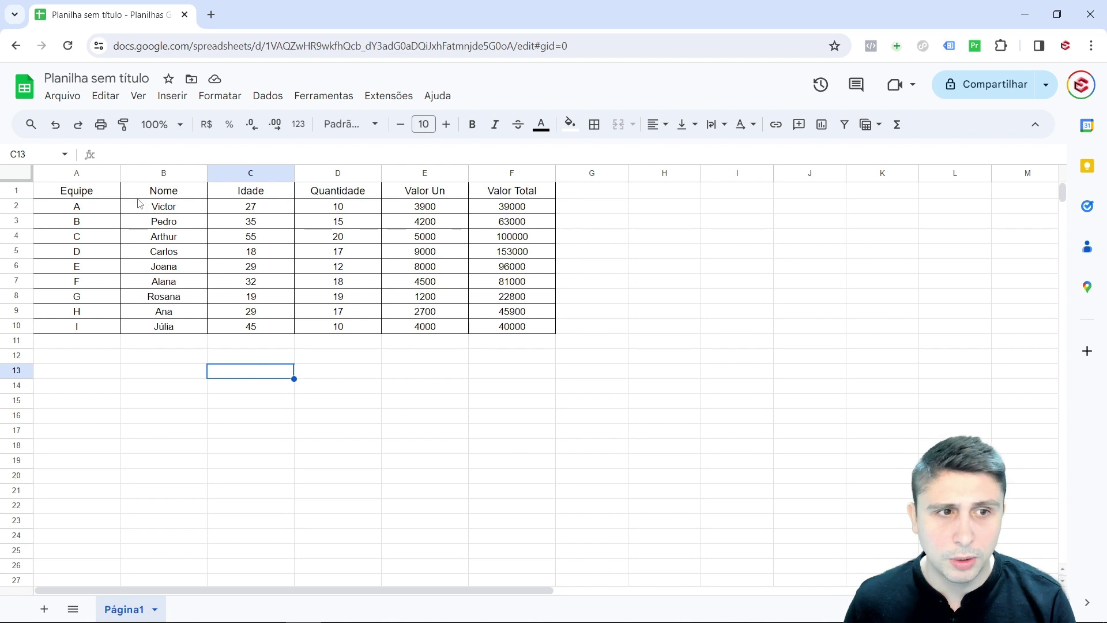
- Make the header cells A1:F1 bold at font size 12
drag(110, 196, 502, 191)
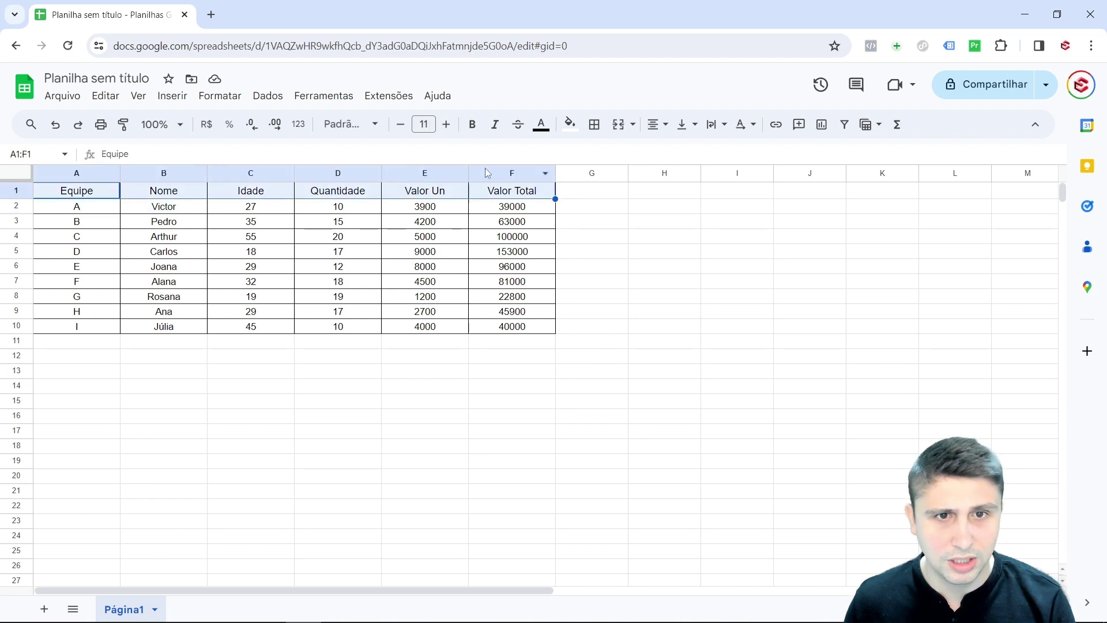
click(478, 132)
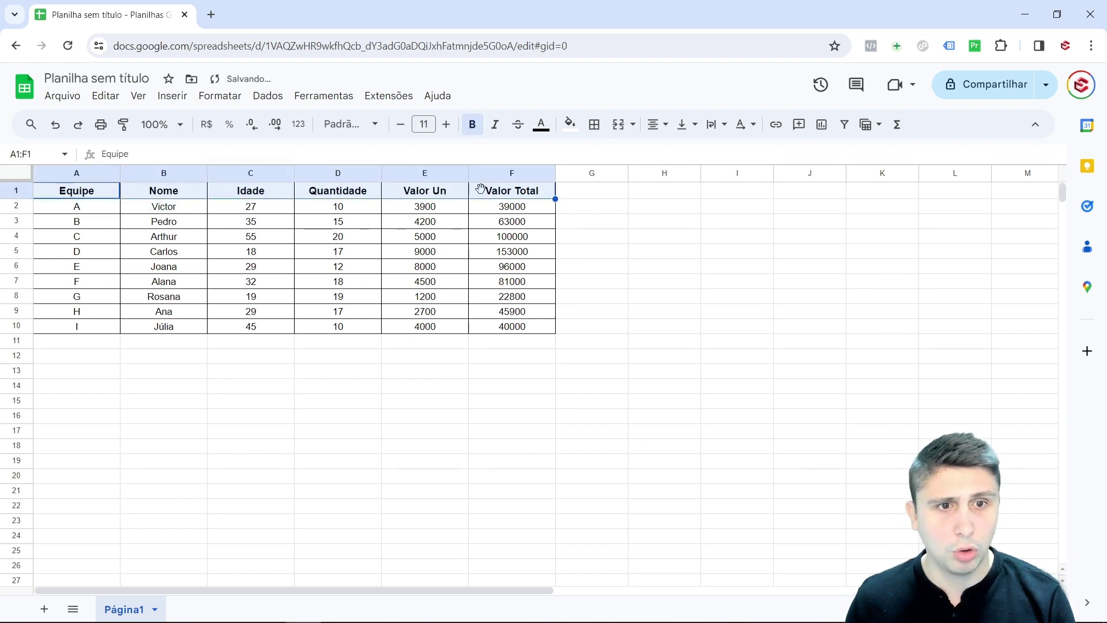
click(447, 126)
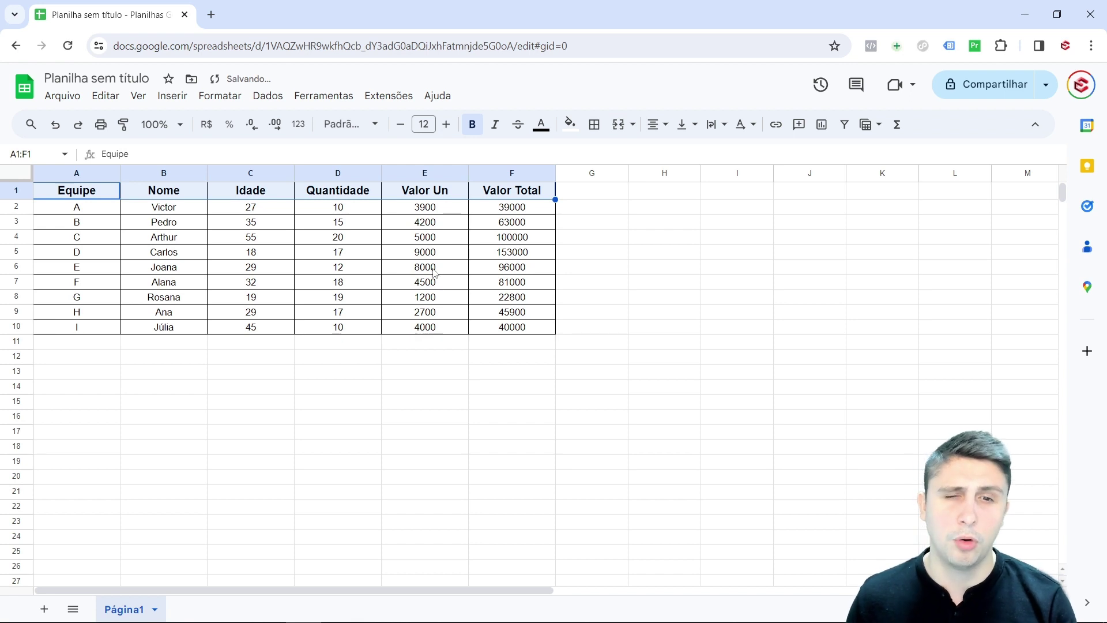
- Fill the header green with white text and add filters to the table
click(570, 124)
click(654, 320)
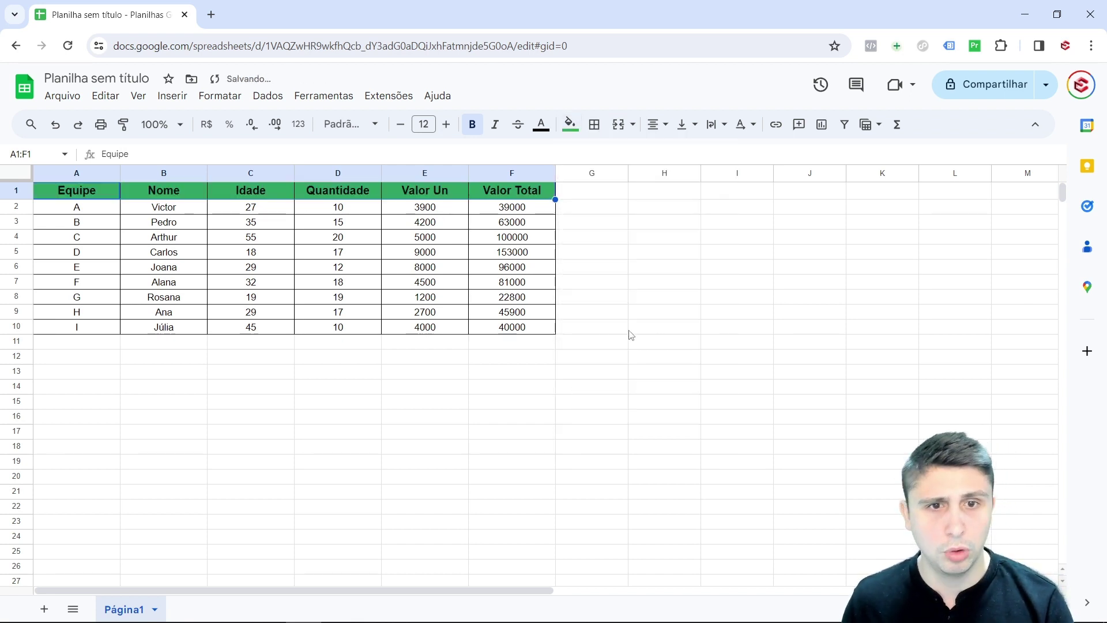
click(544, 125)
click(688, 177)
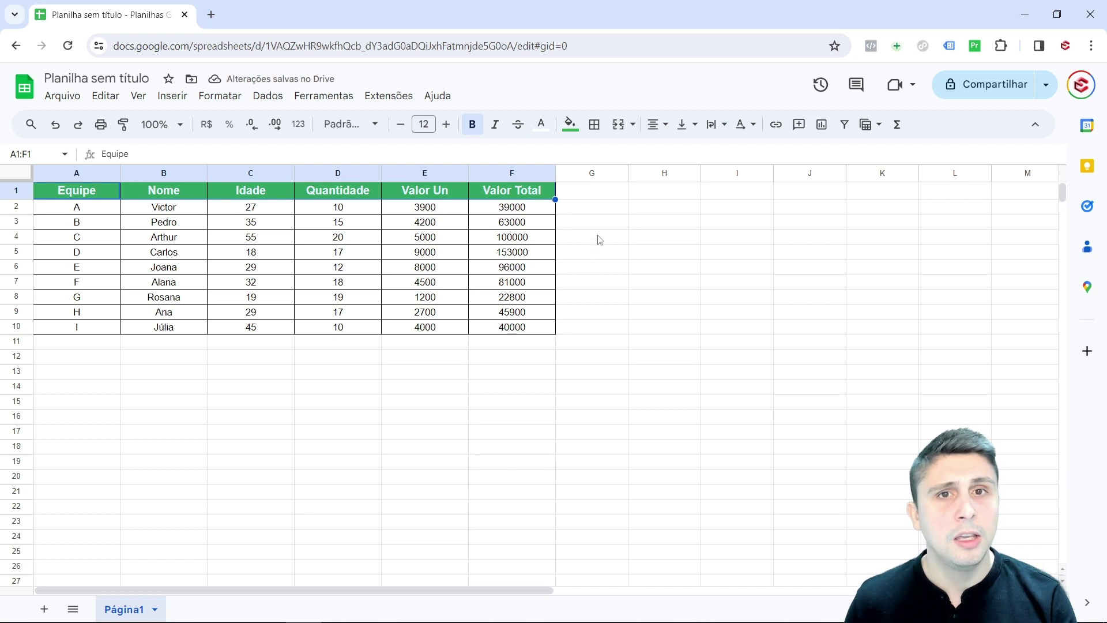
click(844, 133)
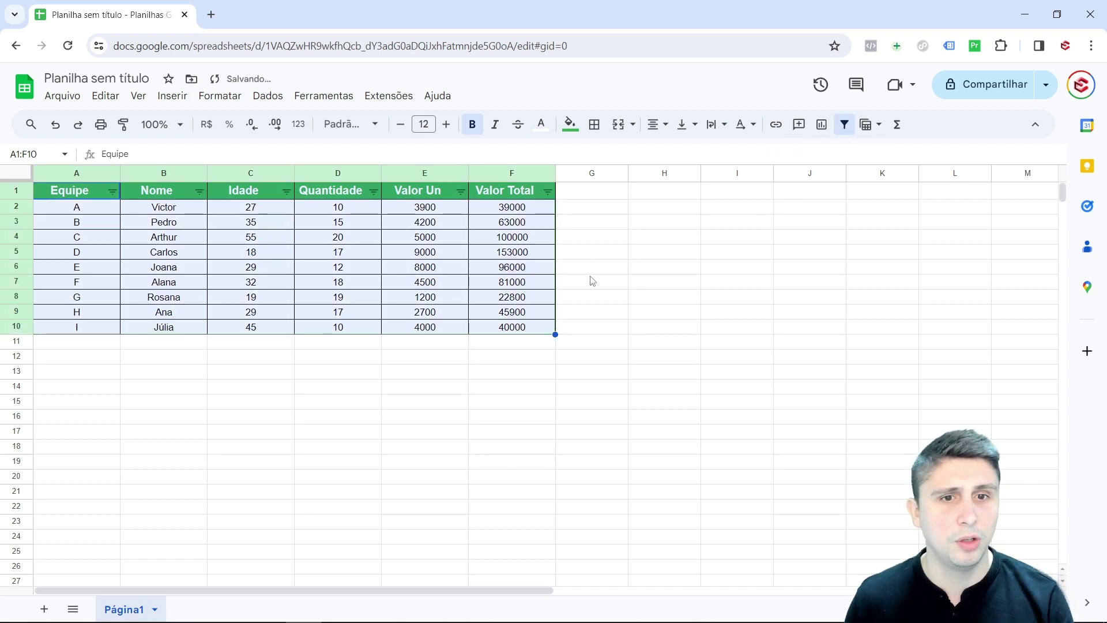
click(342, 356)
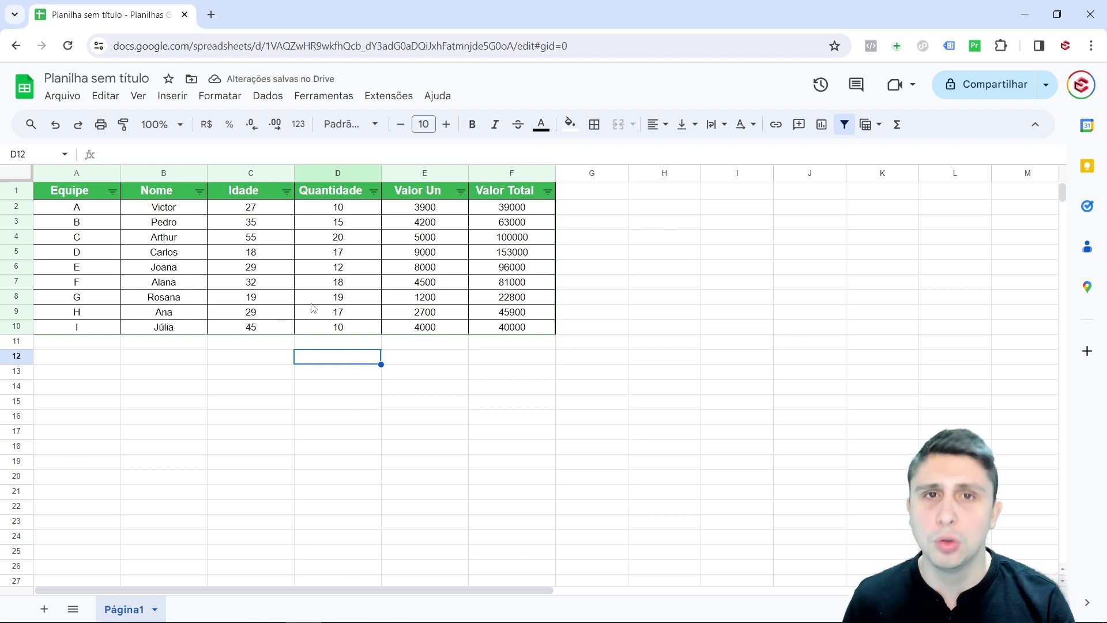
click(111, 190)
scroll(211, 456, down, 2)
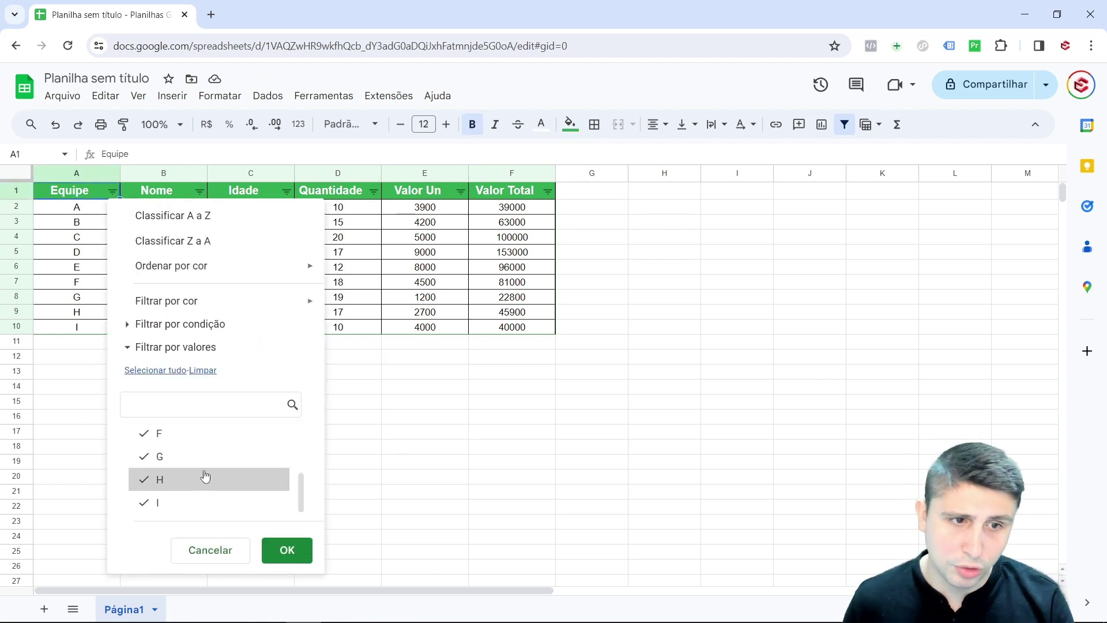
scroll(213, 467, up, 3)
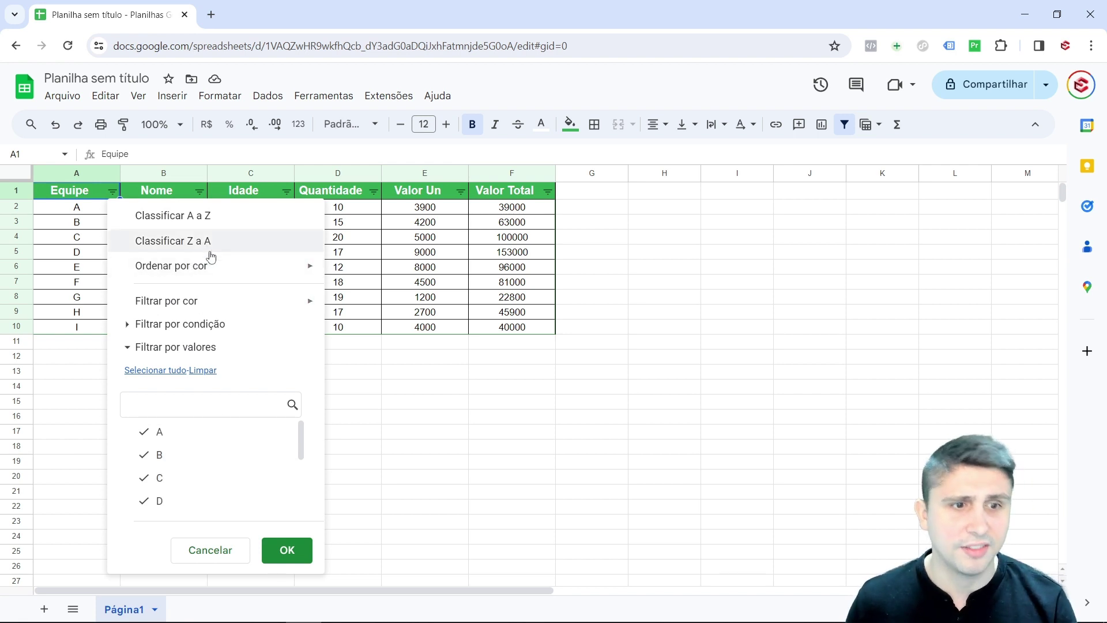
scroll(186, 462, down, 1)
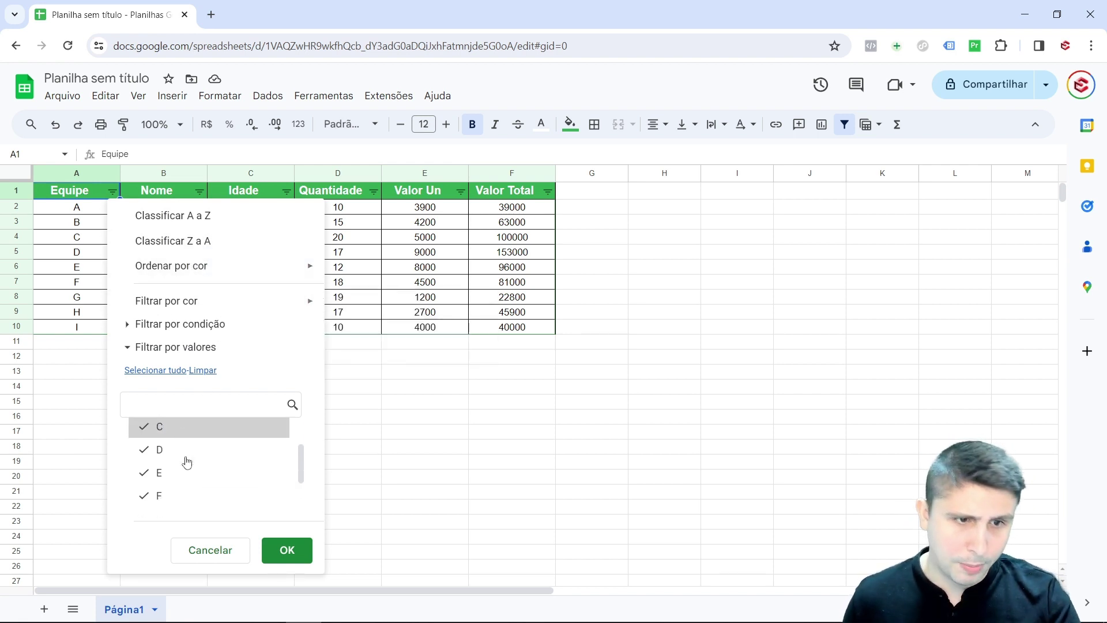
scroll(186, 462, down, 2)
scroll(193, 483, up, 3)
click(223, 549)
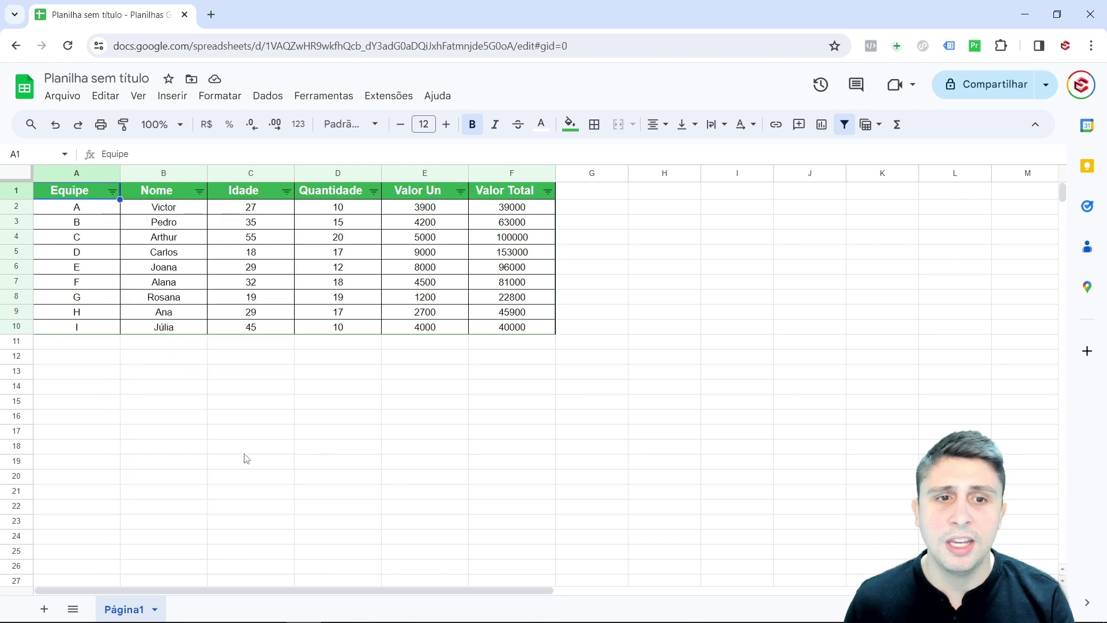
click(236, 361)
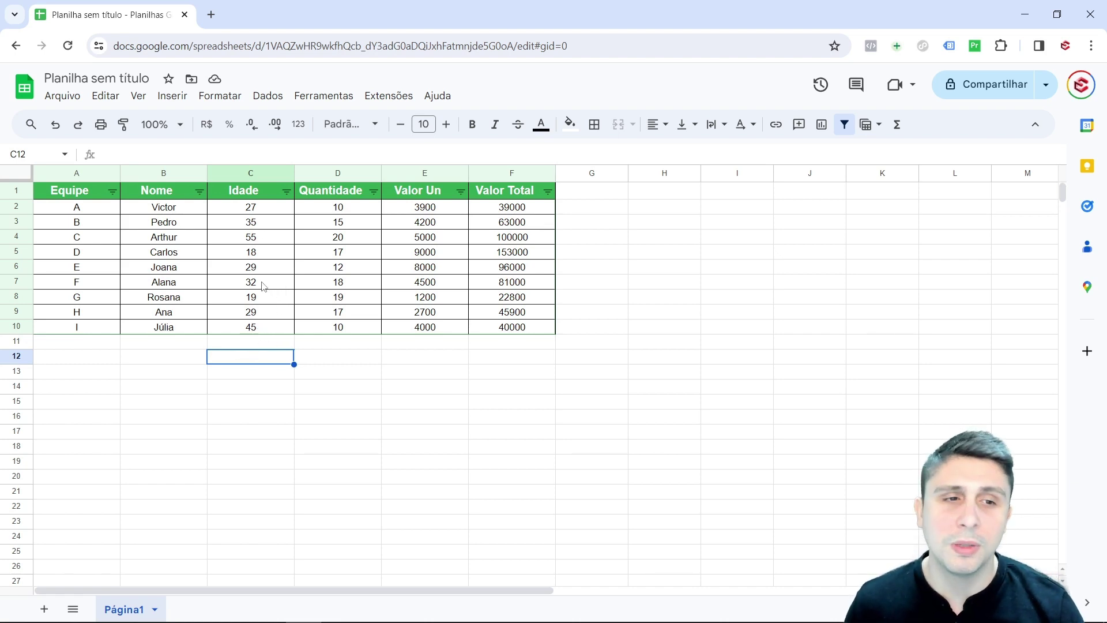
click(196, 241)
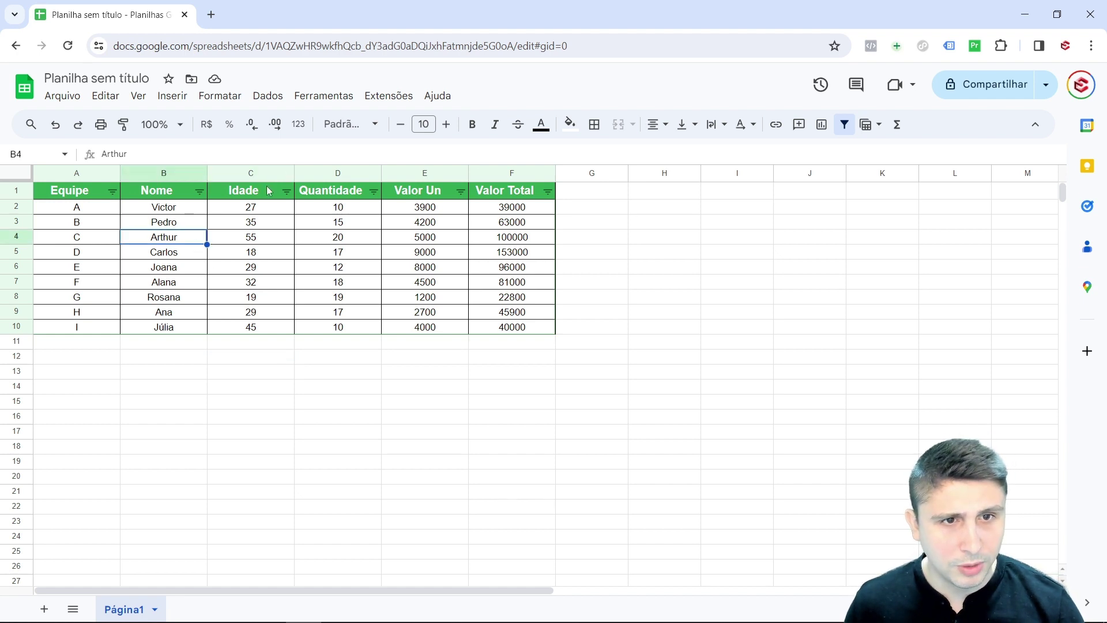
click(298, 124)
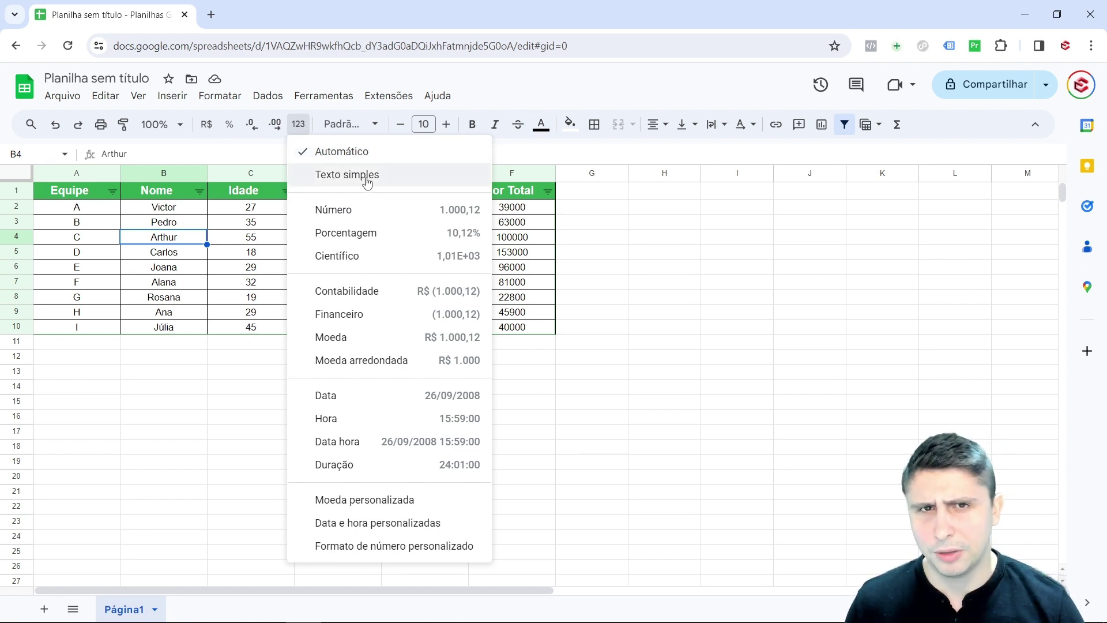
click(198, 286)
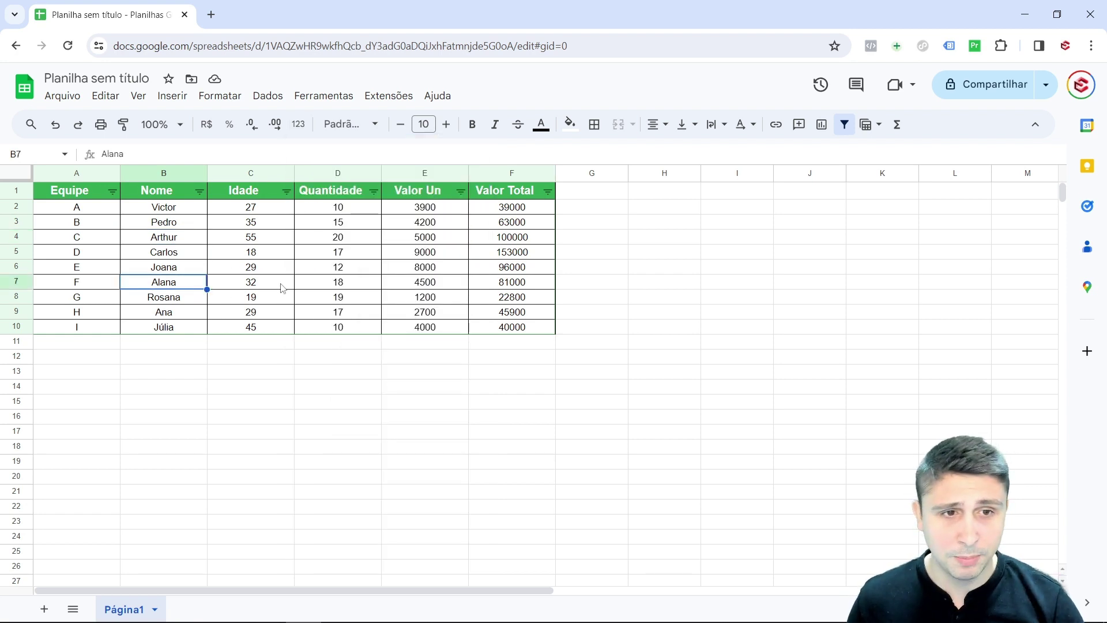
drag(316, 209, 321, 327)
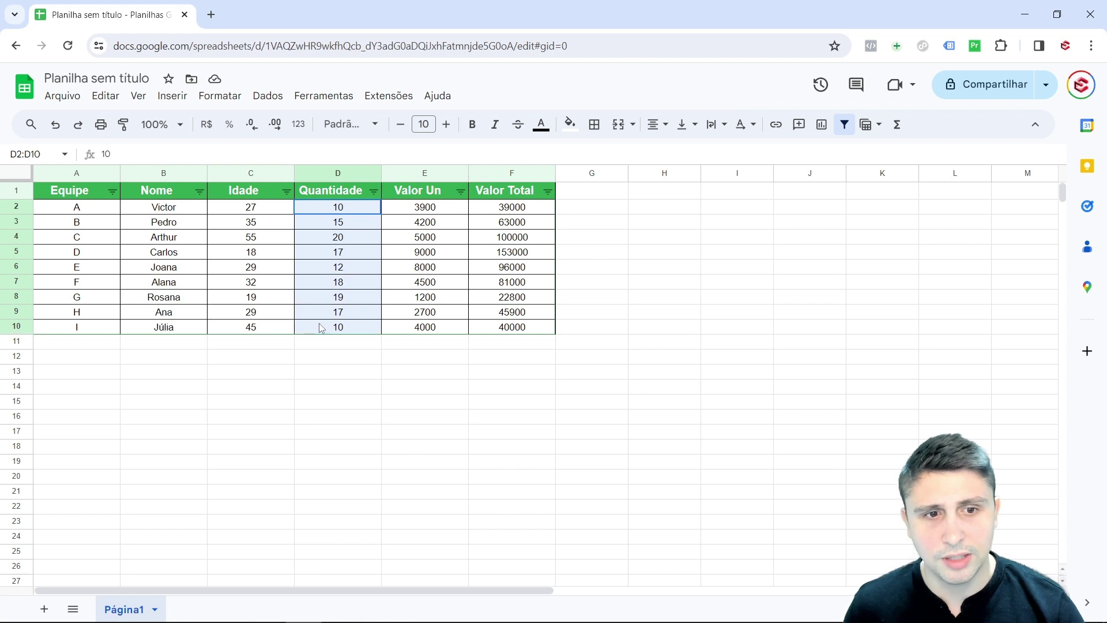
click(298, 126)
click(333, 210)
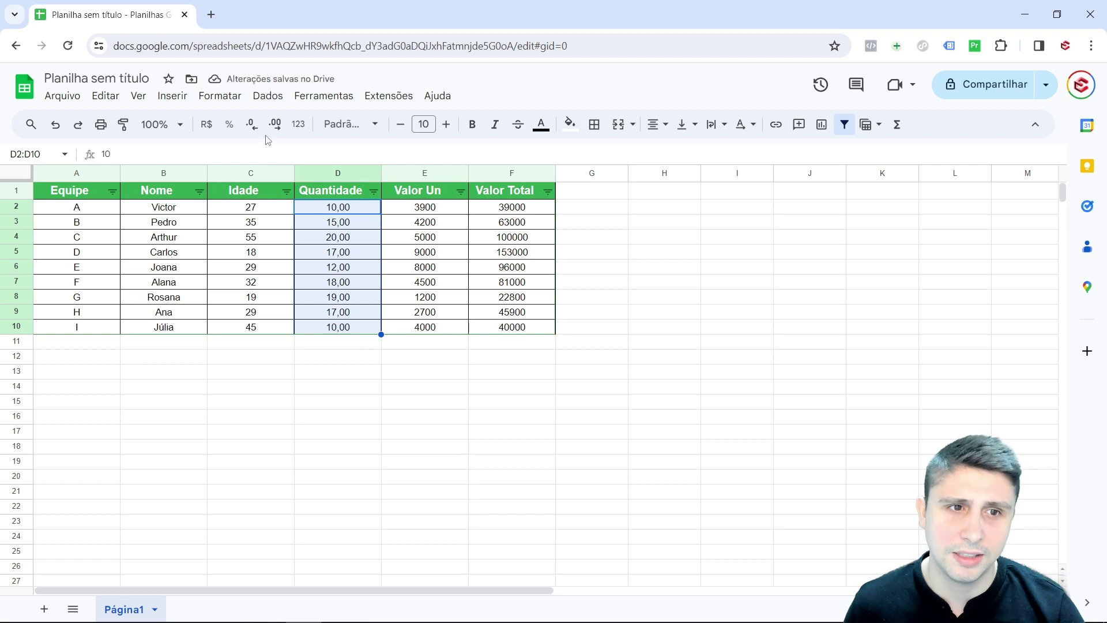
click(252, 126)
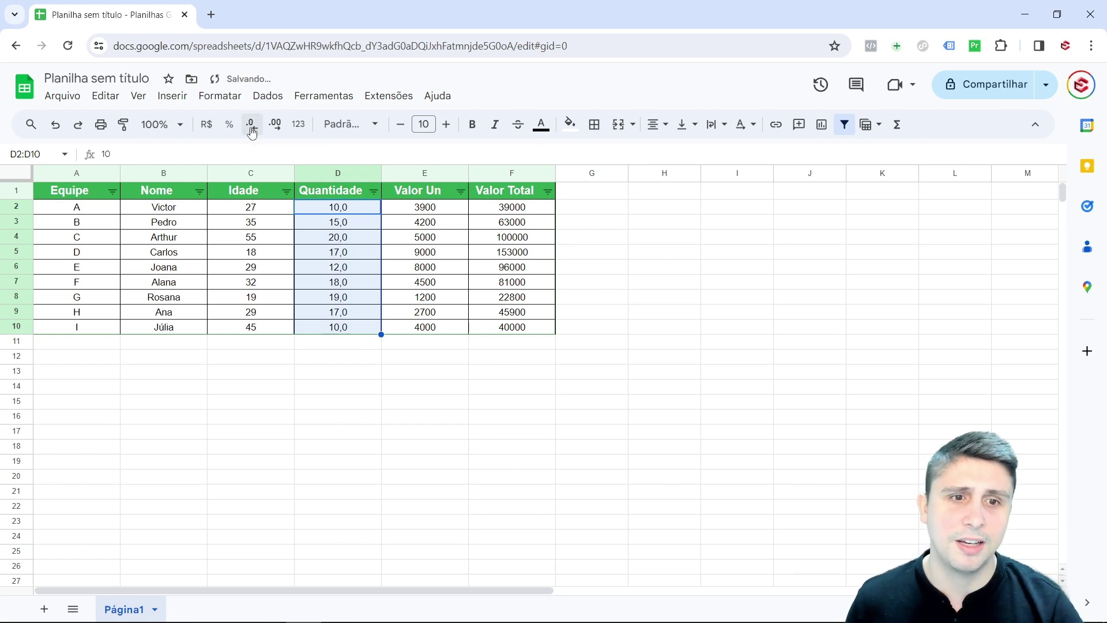
click(252, 125)
click(275, 124)
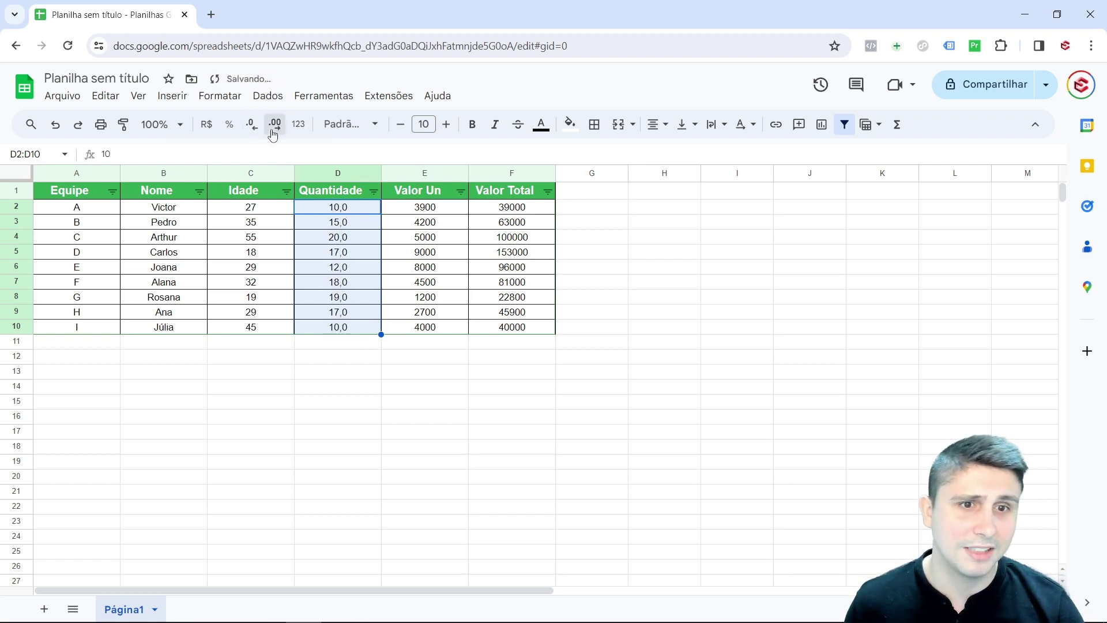
click(275, 124)
click(275, 125)
click(252, 125)
click(252, 125)
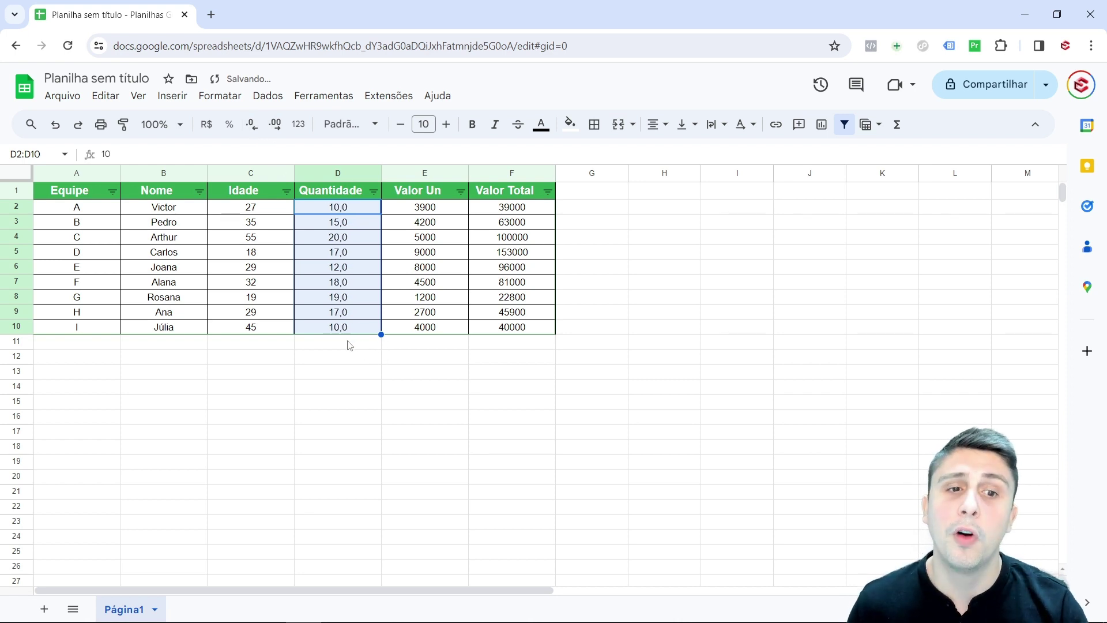
click(374, 337)
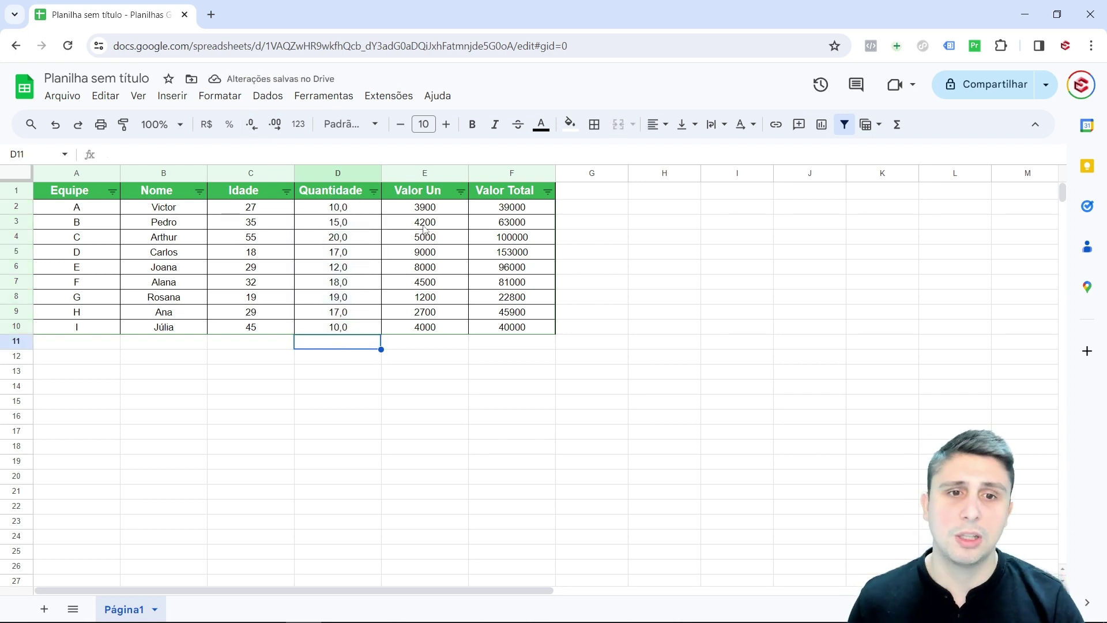
- Format the Valor Un and Valor Total values in E2:F10 as R$ currency
drag(421, 214, 511, 327)
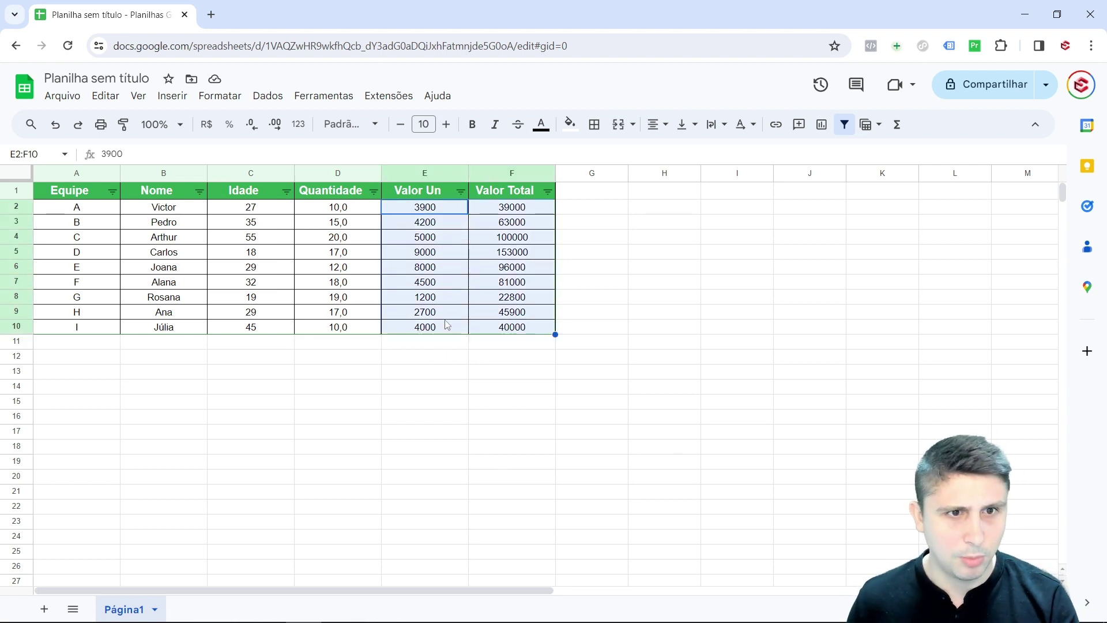
click(425, 222)
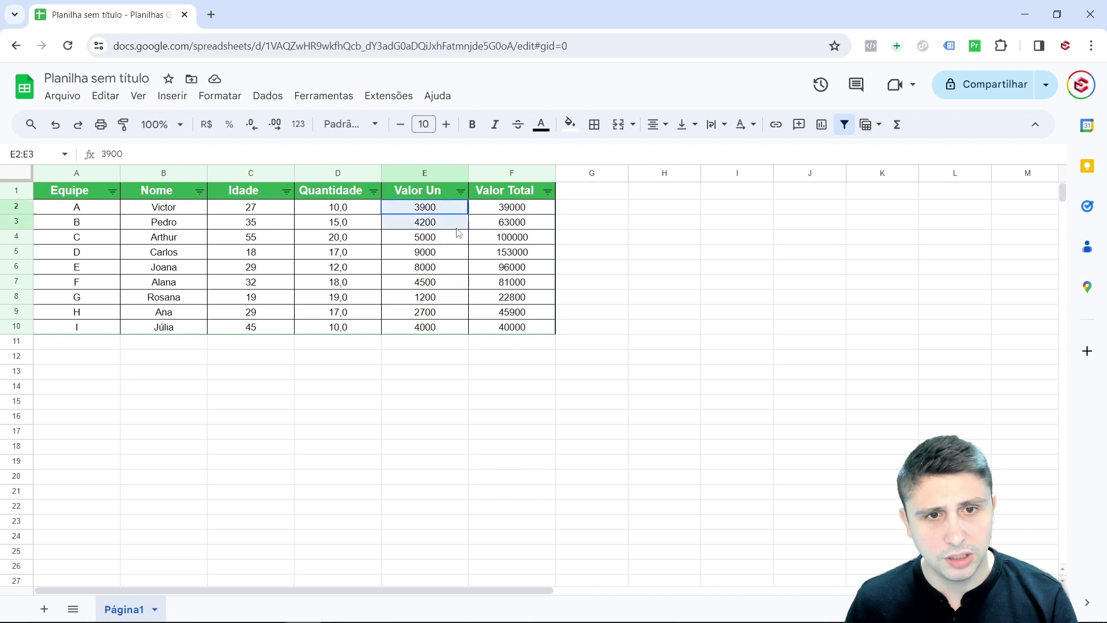
drag(425, 208, 513, 327)
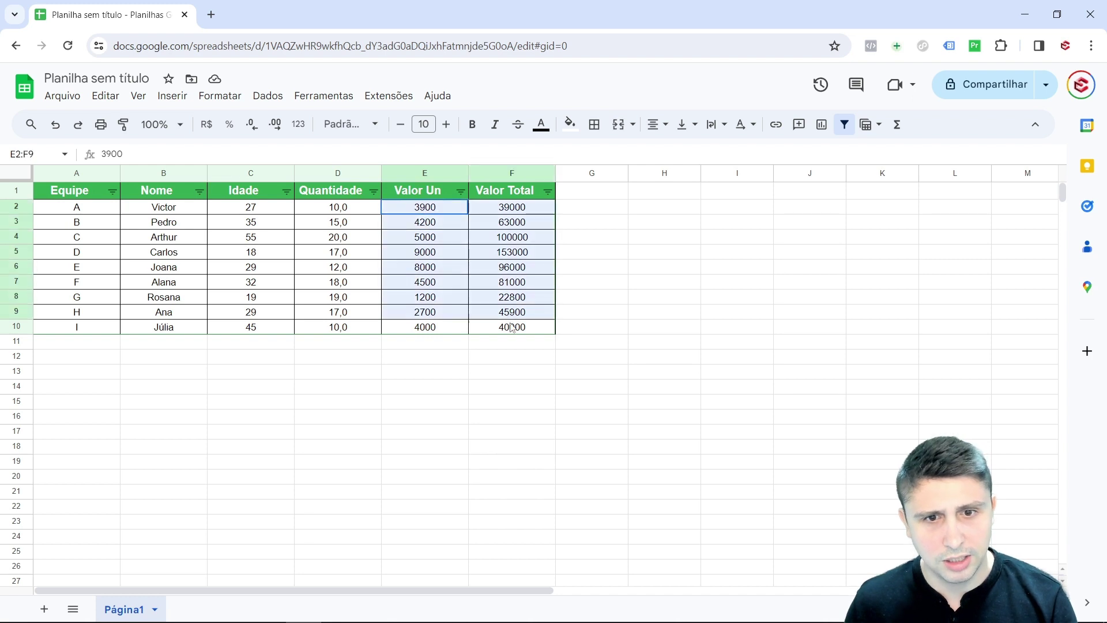
click(206, 124)
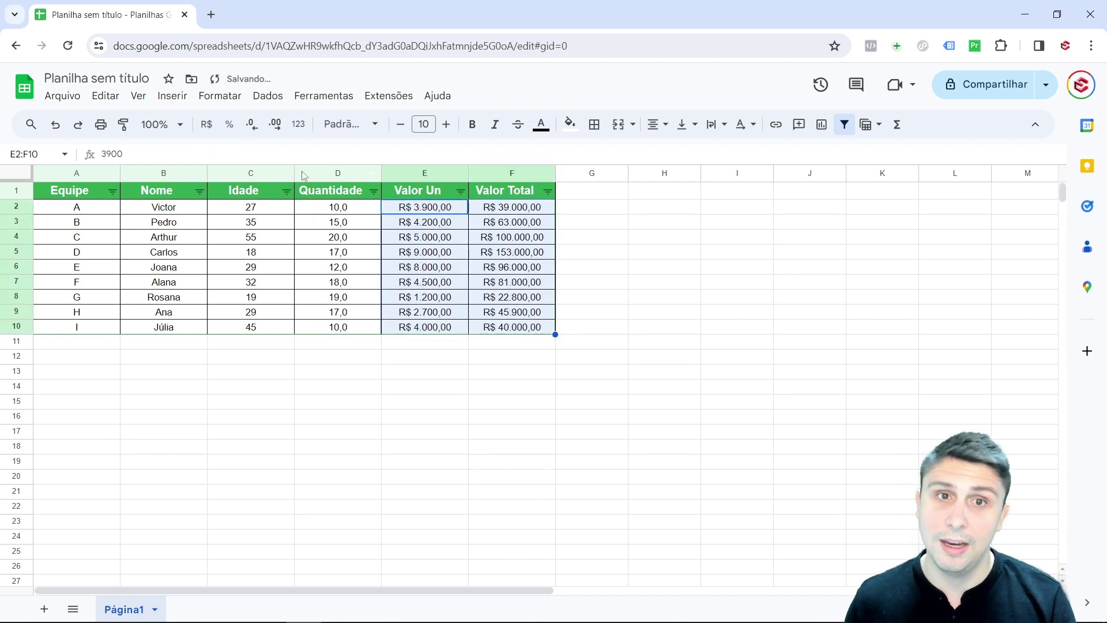
- Try the Contabilidade and Financeiro formats, then settle on Moeda and check the values
click(298, 124)
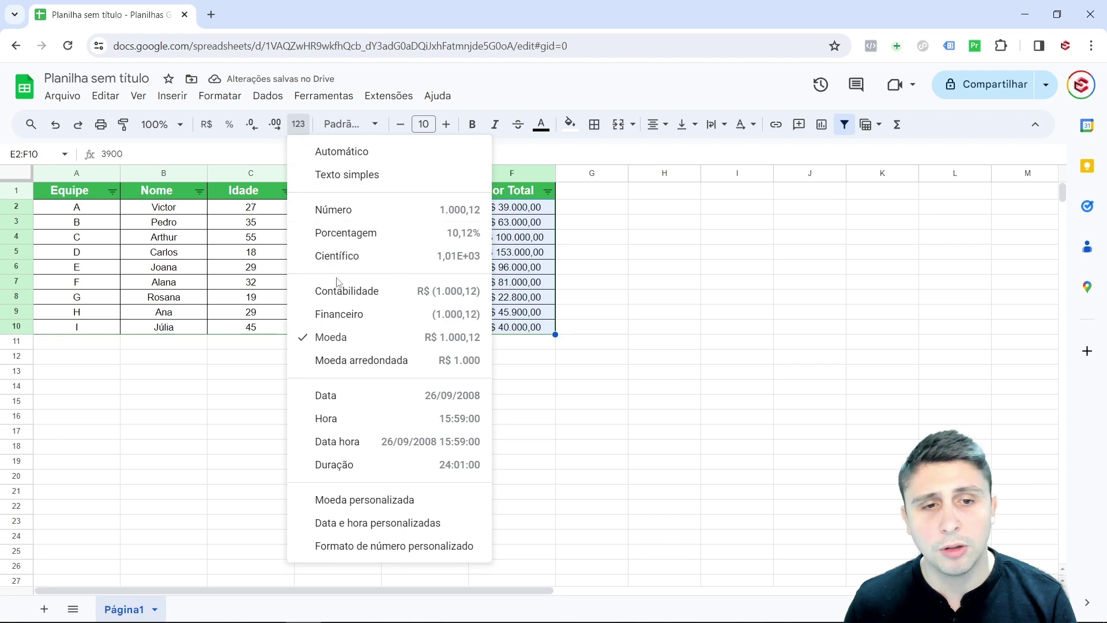
click(340, 294)
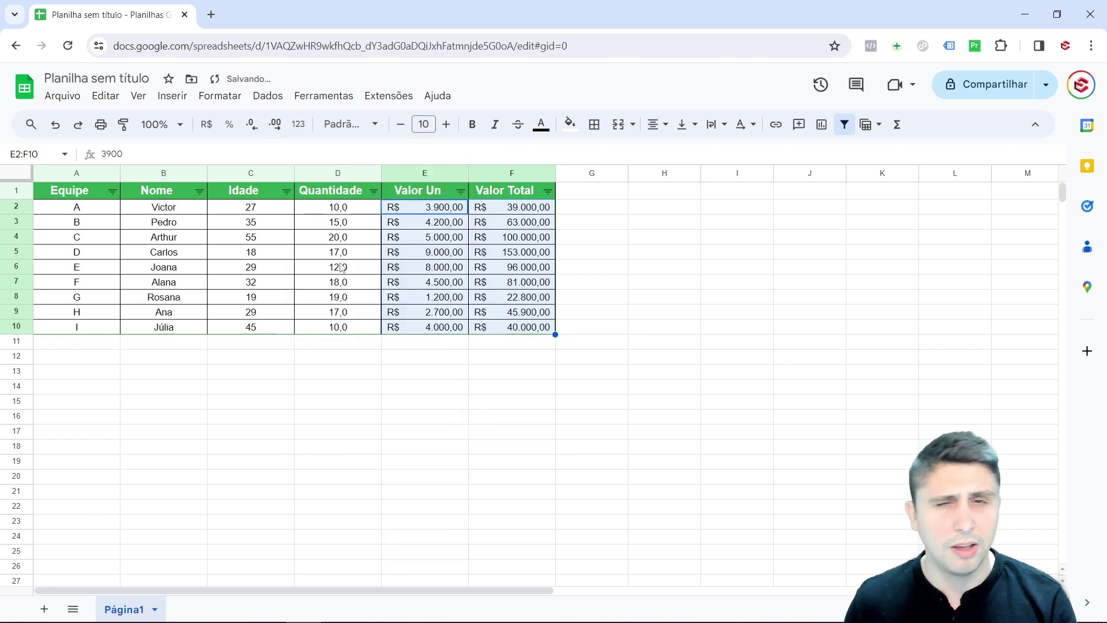
click(299, 124)
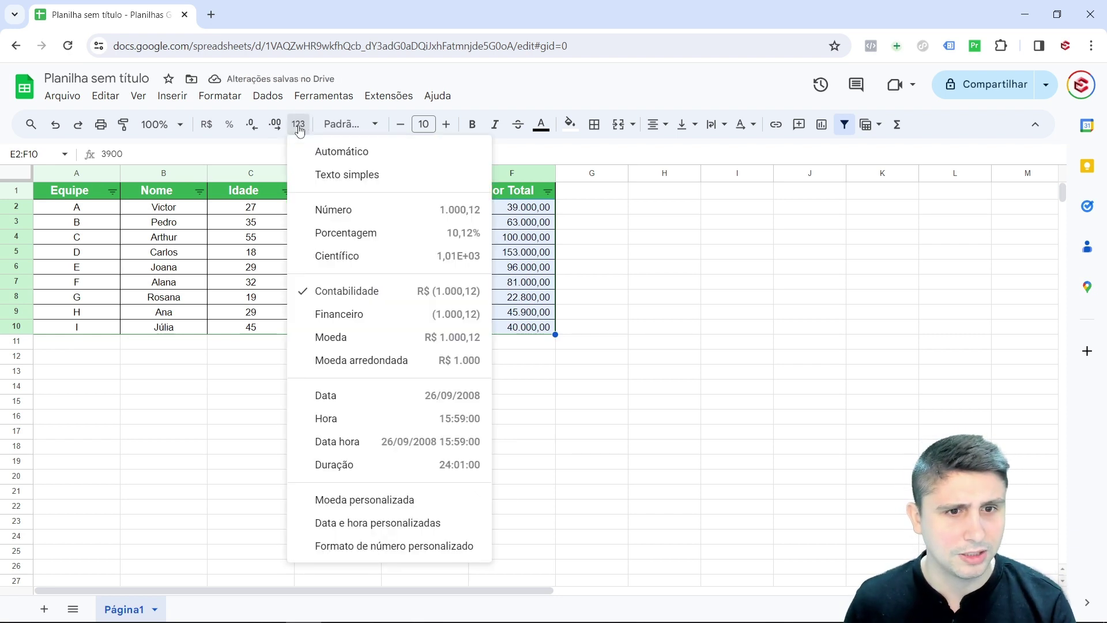
click(337, 316)
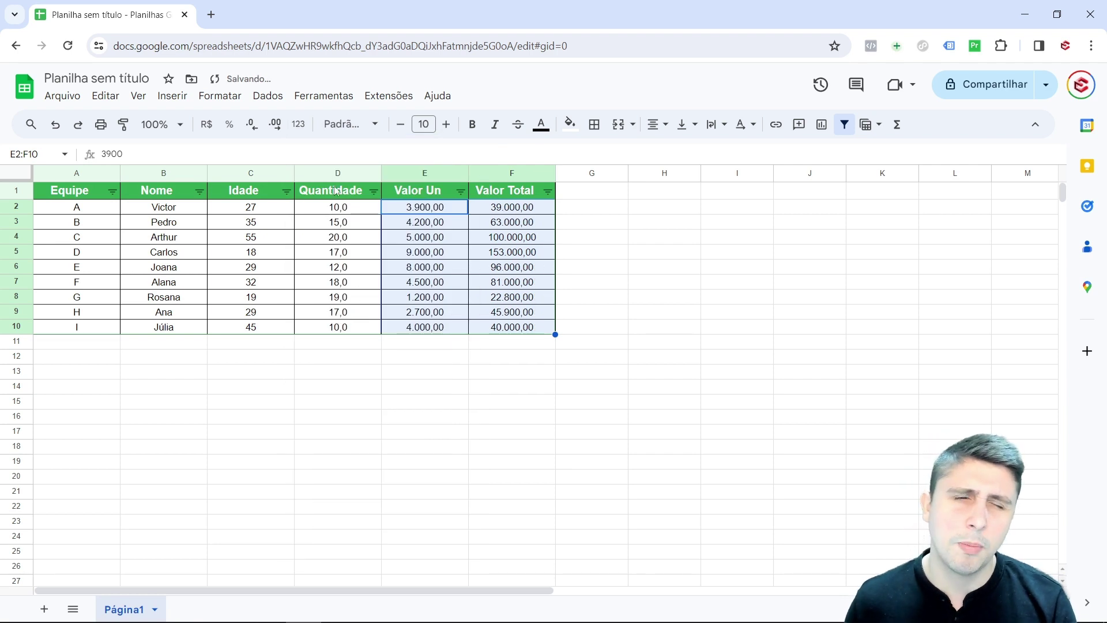
click(298, 124)
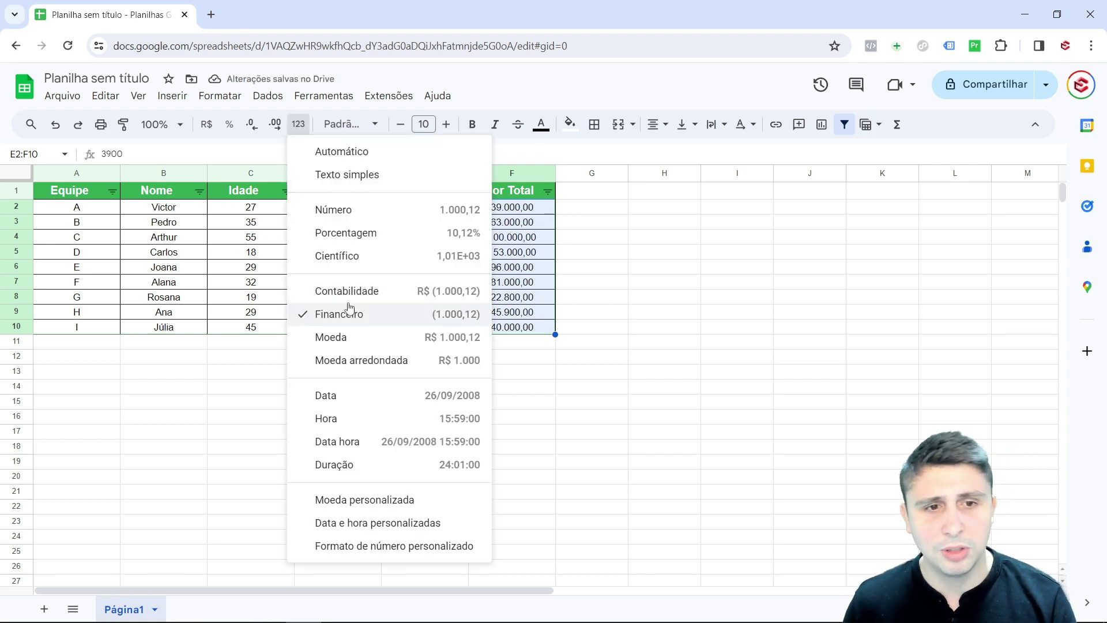
click(338, 337)
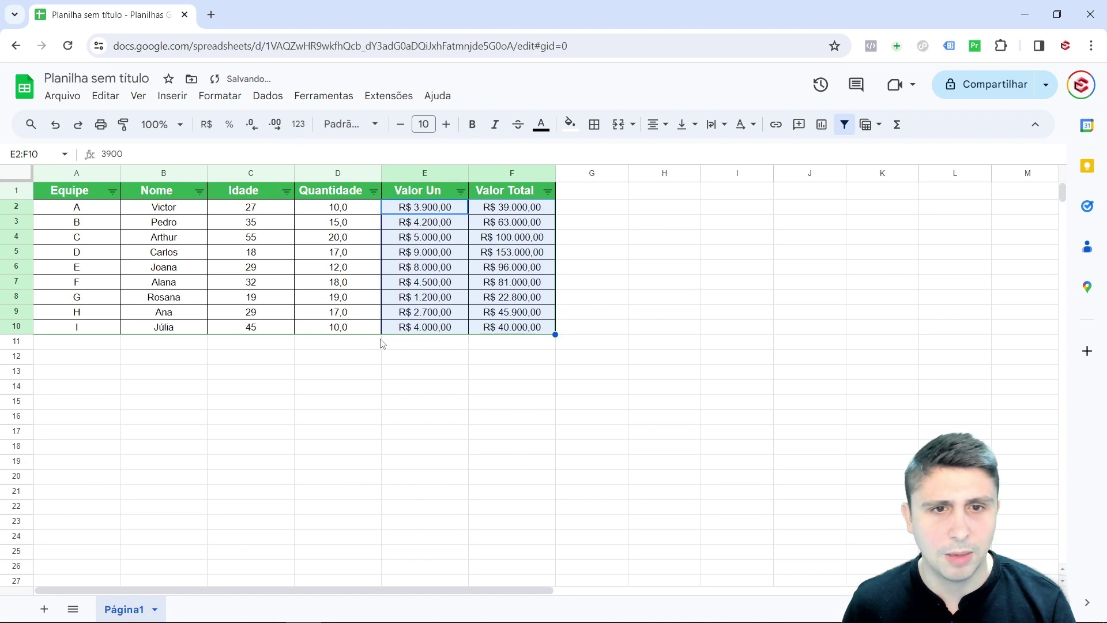
click(358, 407)
click(430, 300)
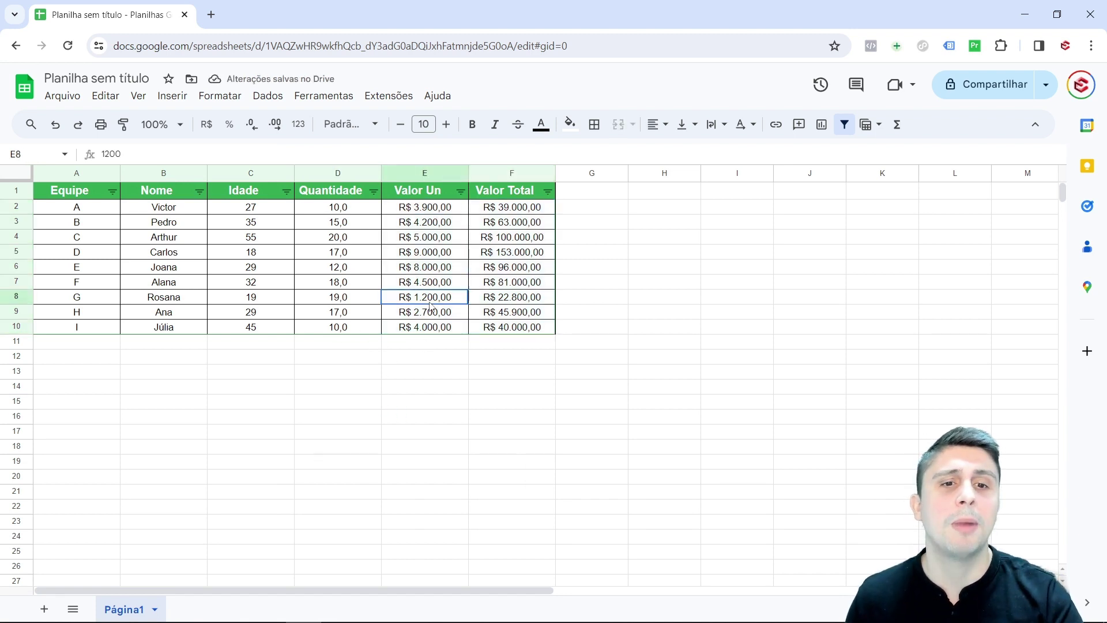
click(379, 375)
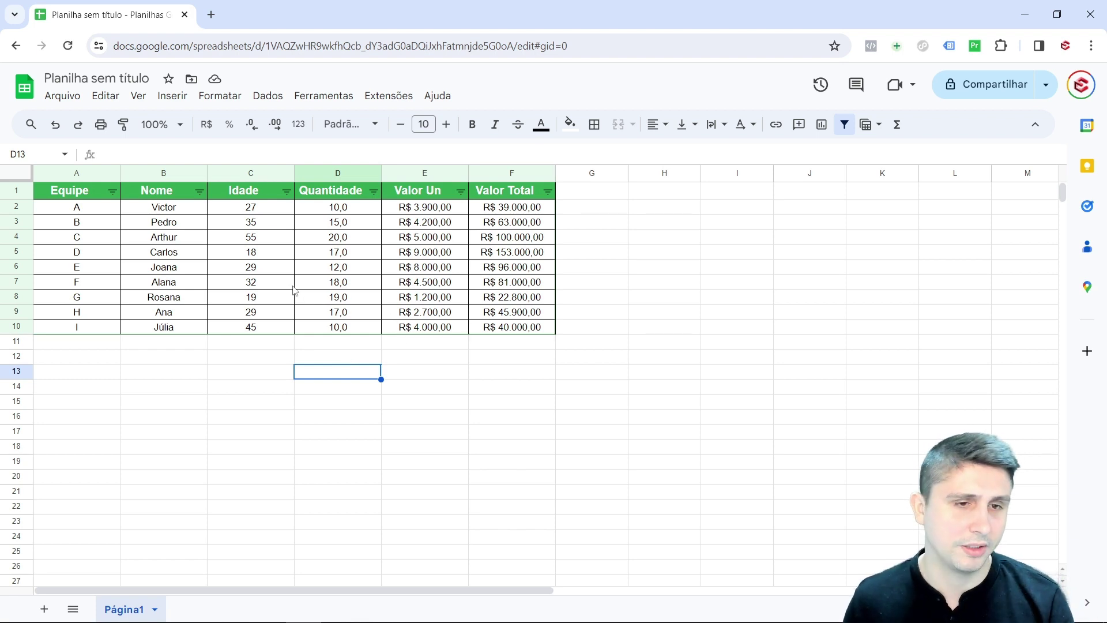
mouse_move(82, 195)
mouse_down()
mouse_move(346, 236)
mouse_move(513, 312)
mouse_move(513, 327)
mouse_up()
click(372, 358)
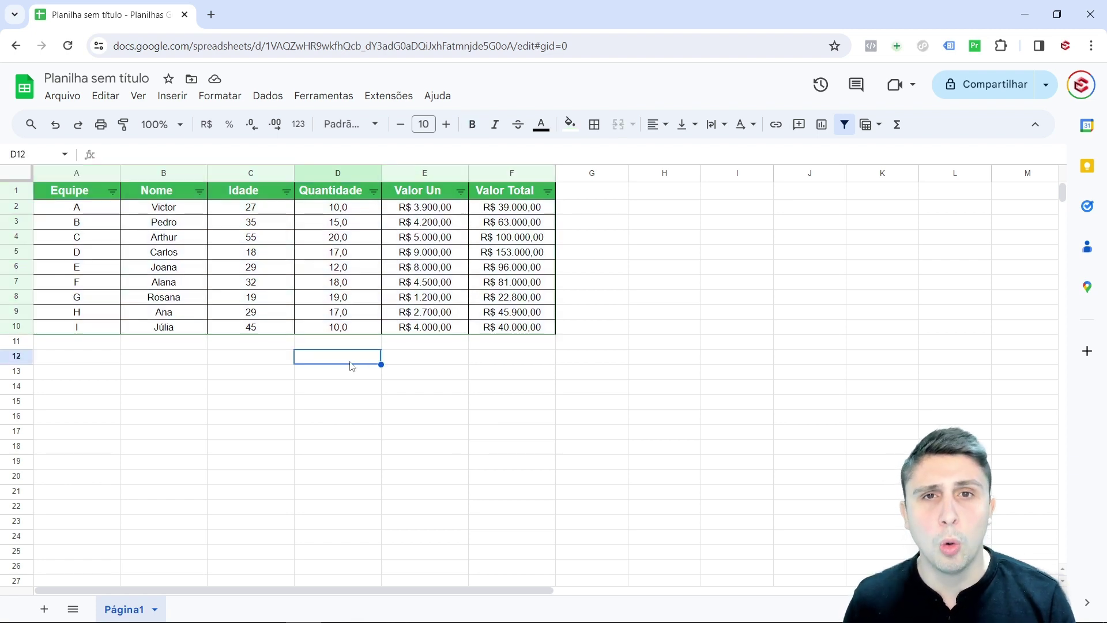
mouse_move(99, 197)
mouse_down()
mouse_move(248, 222)
mouse_move(519, 297)
mouse_move(519, 327)
mouse_up()
click(377, 390)
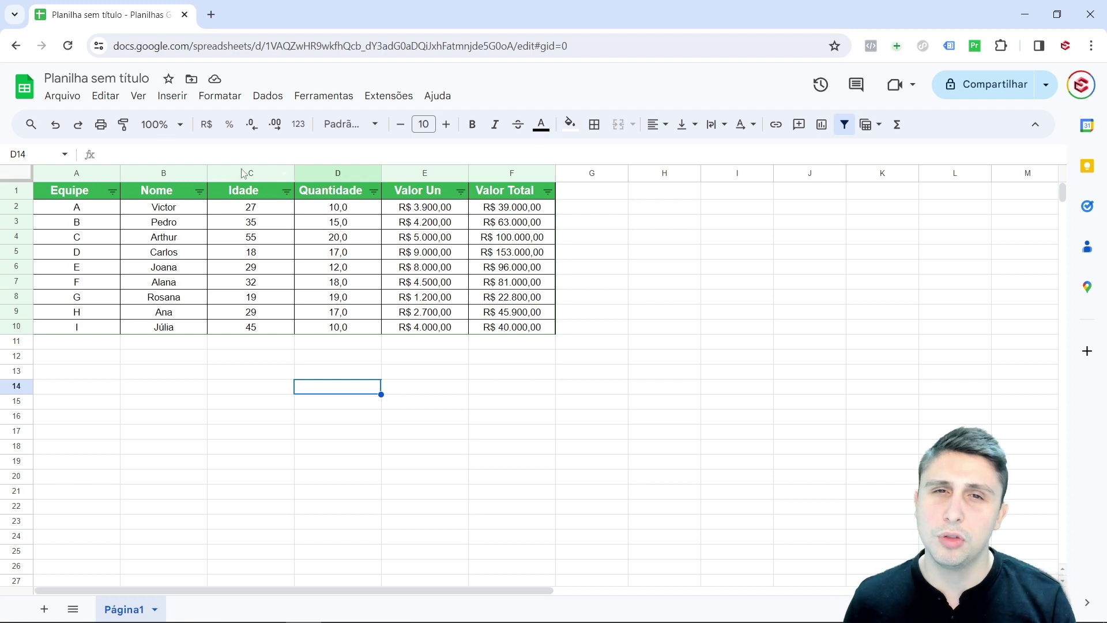
- Change the title 'Planilha sem título' to 'Planilha Expert Cursos'
click(91, 82)
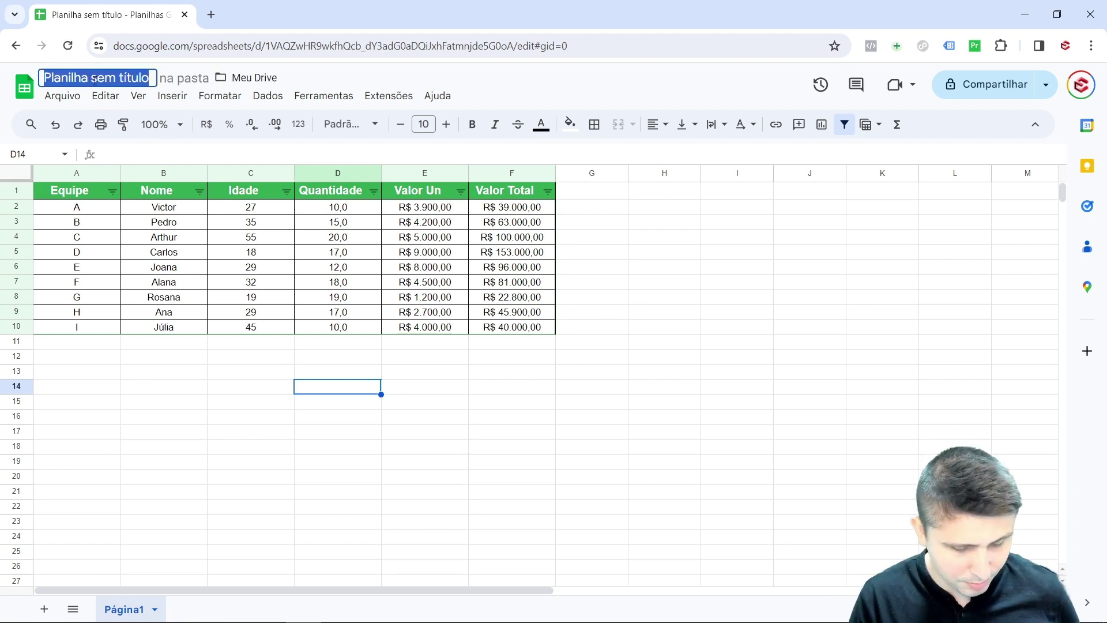
text(Planilha Expert)
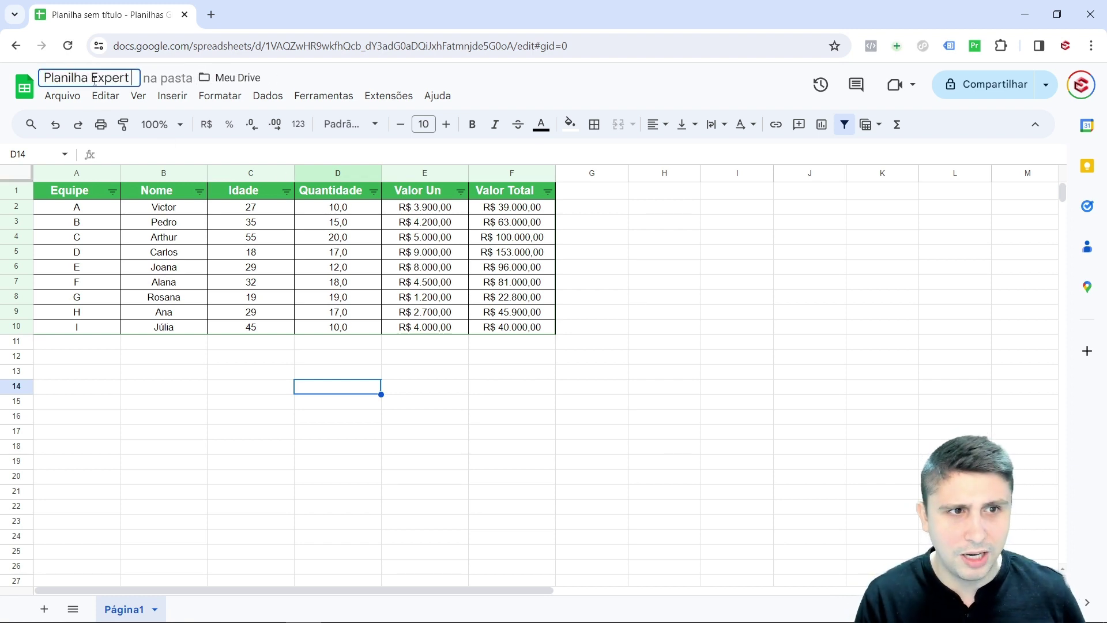
text( Cursos)
key(Return)
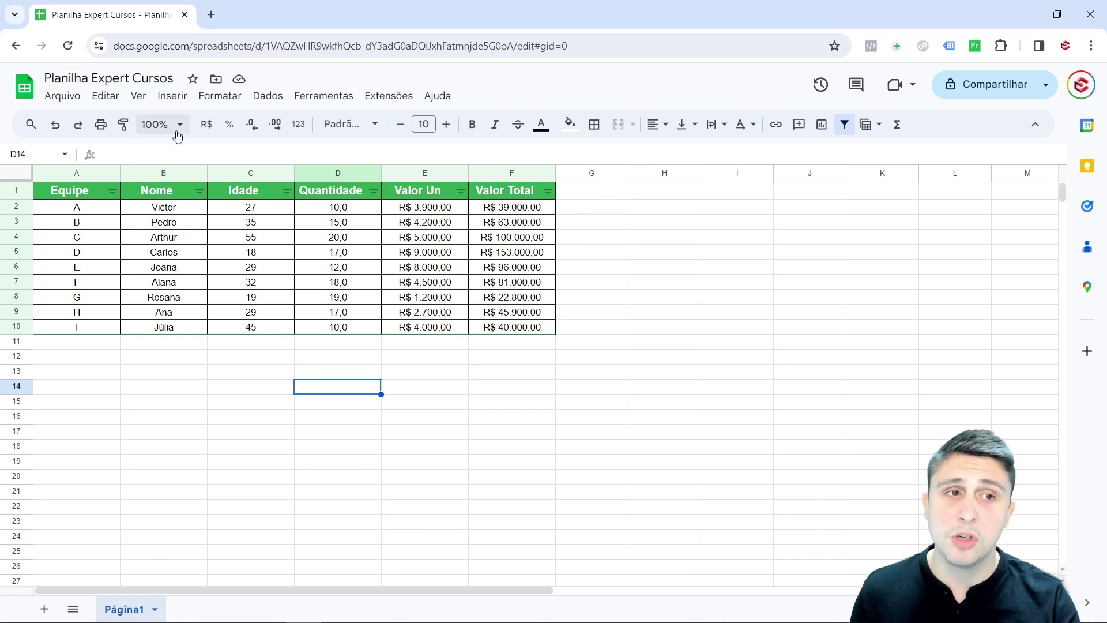
click(233, 375)
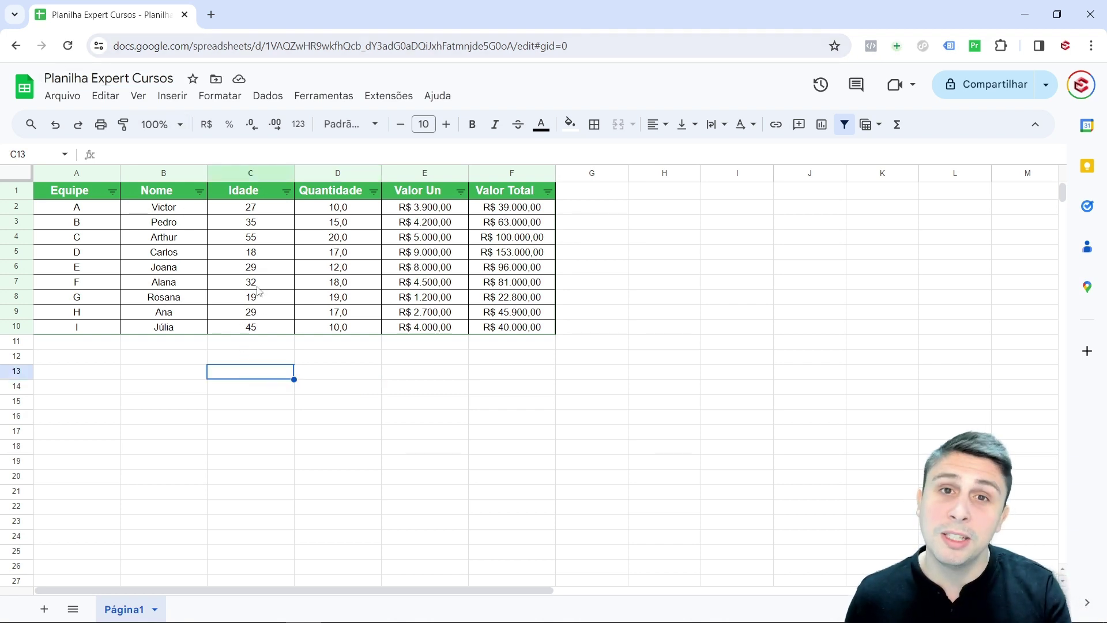
drag(72, 190, 524, 326)
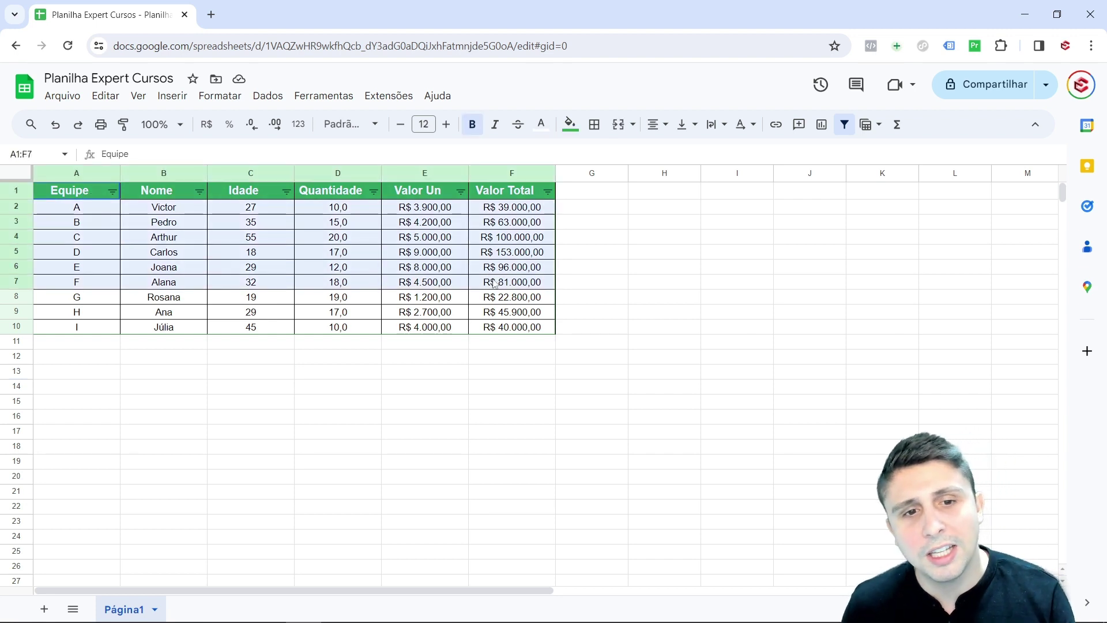
click(233, 356)
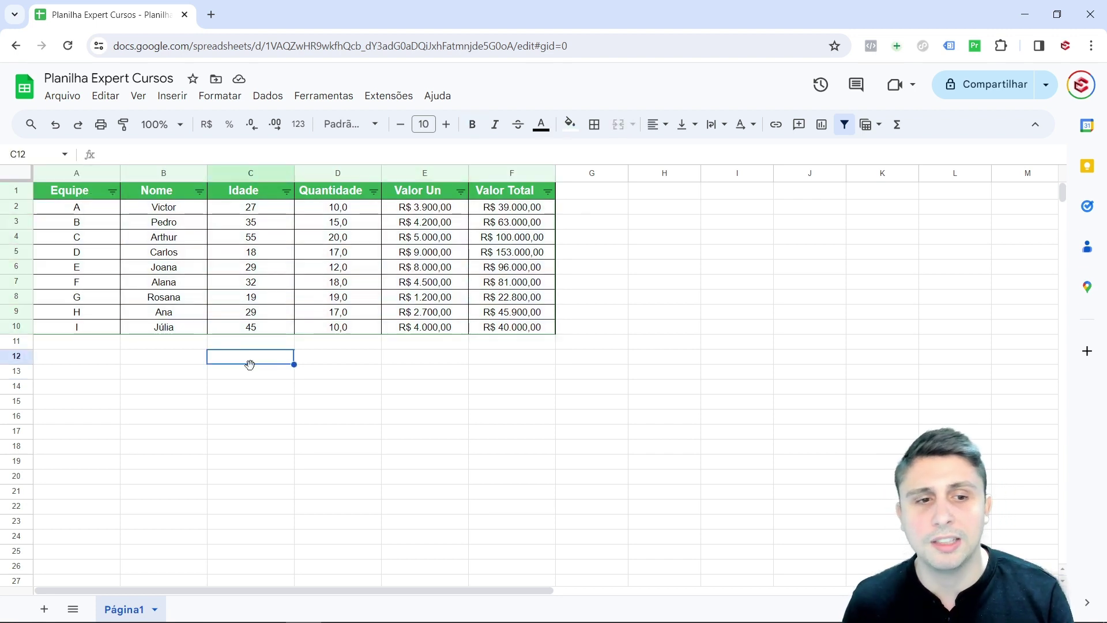